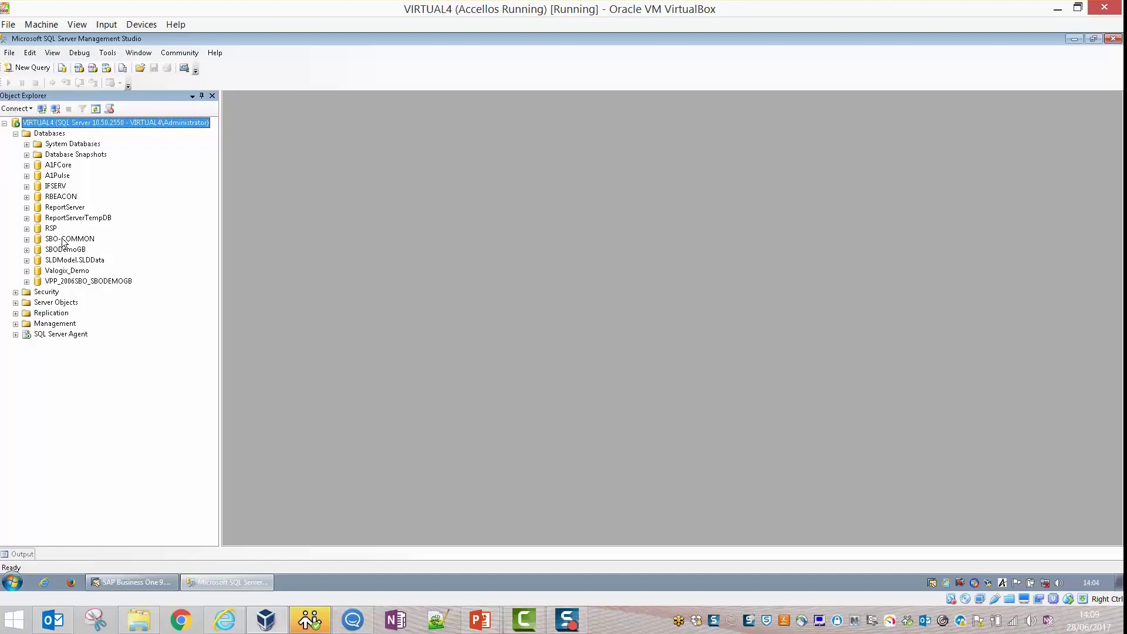
# Select the SBODemoGB database under VIRTUAL4's Databases in Object Explorer.
pyautogui.click(65, 251)
# Start a SBODemoGB backup and add live.bak in the Backup folder as destination.
pyautogui.rightClick(65, 252)
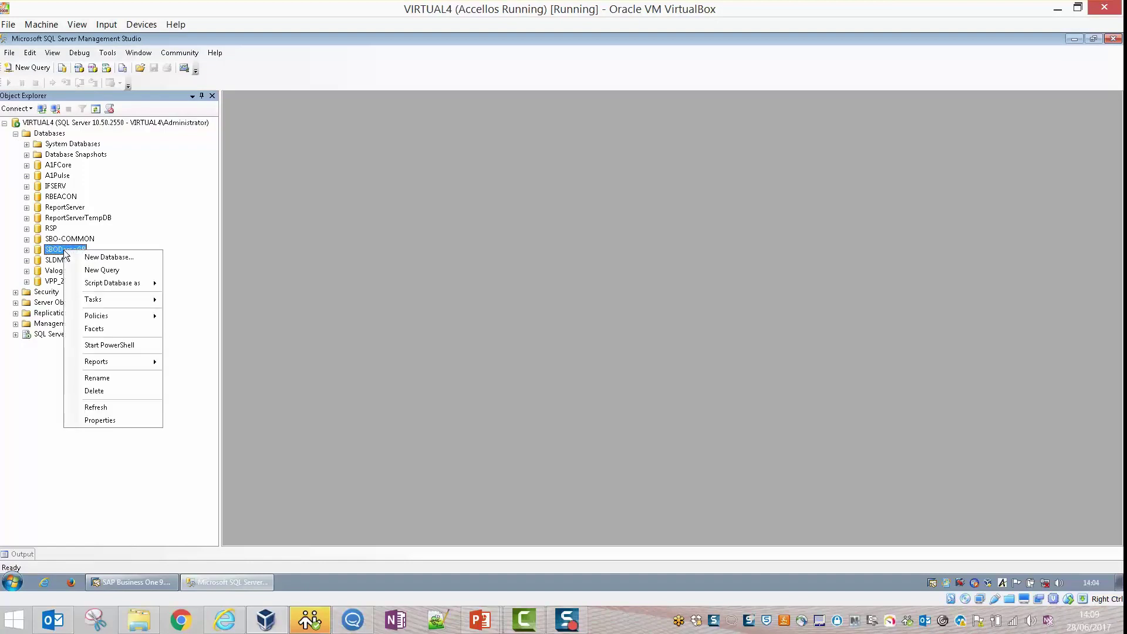
pyautogui.moveTo(97, 304)
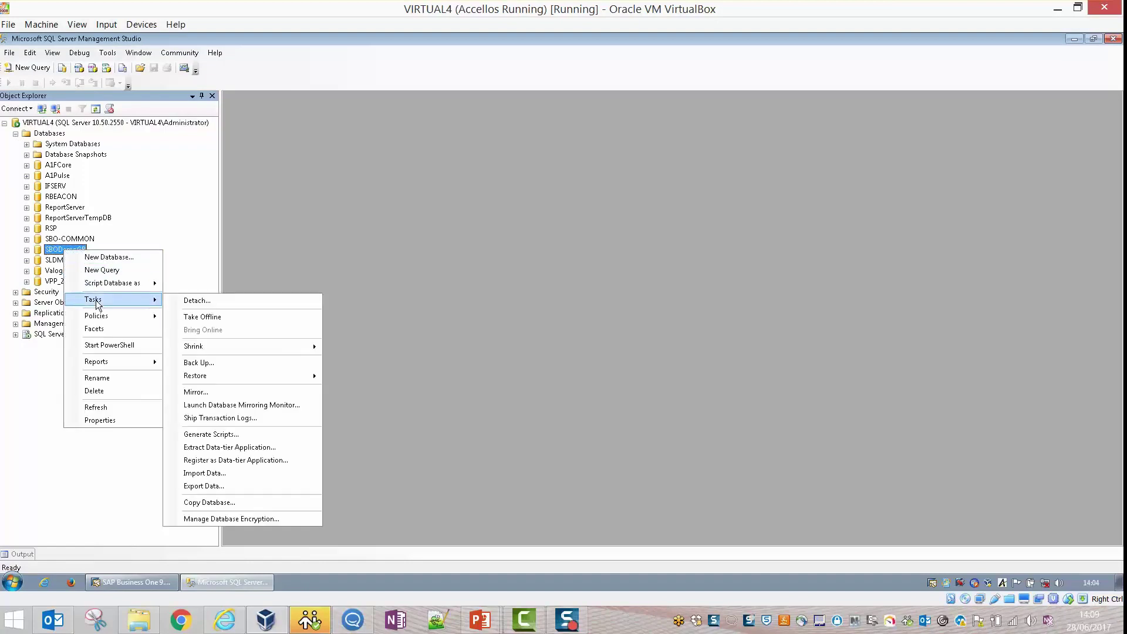
pyautogui.click(217, 363)
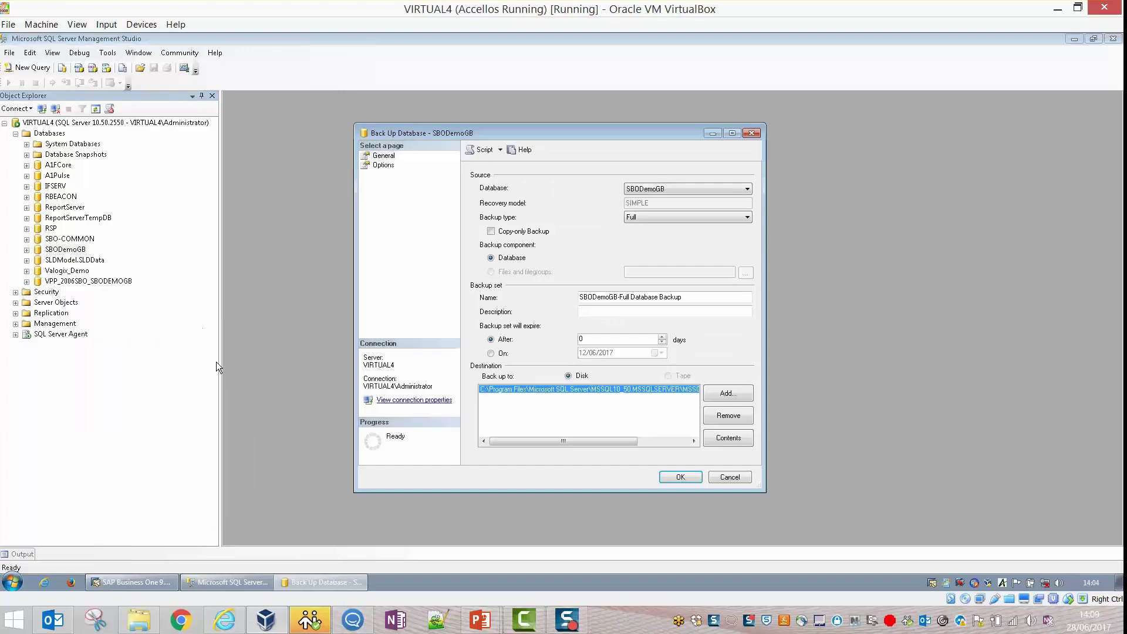
pyautogui.click(728, 393)
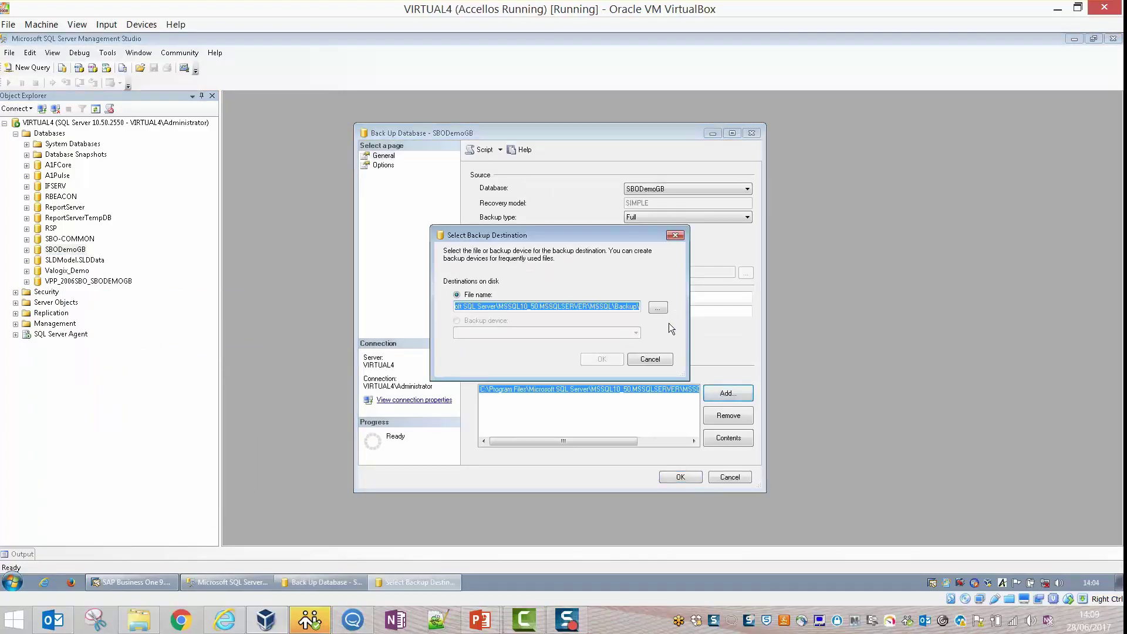
pyautogui.click(657, 307)
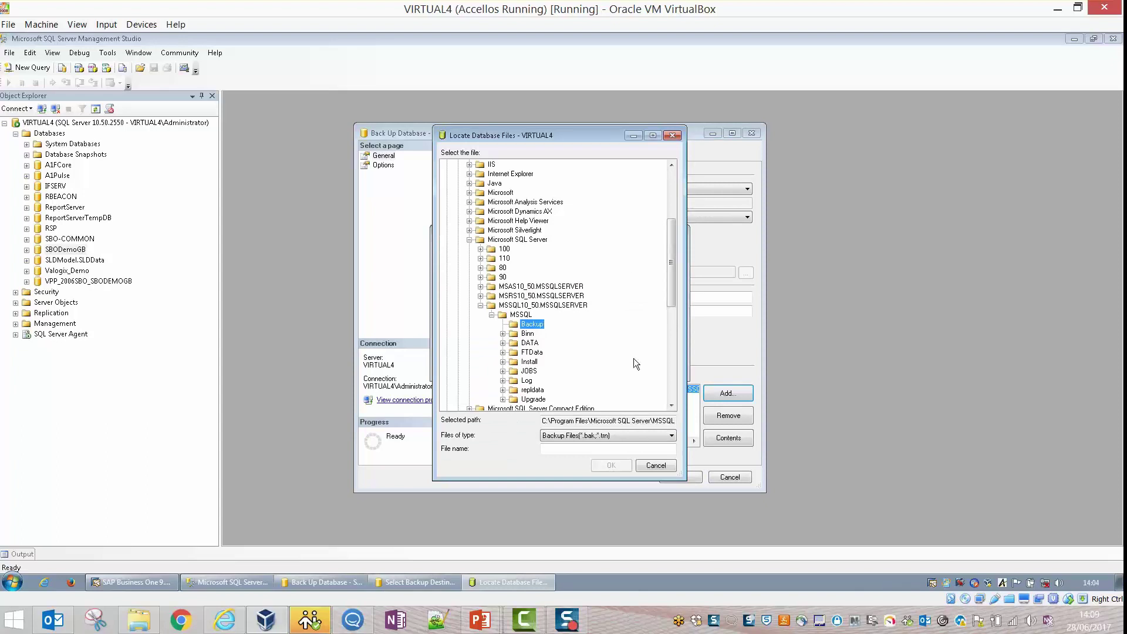
pyautogui.click(604, 448)
pyautogui.write('l')
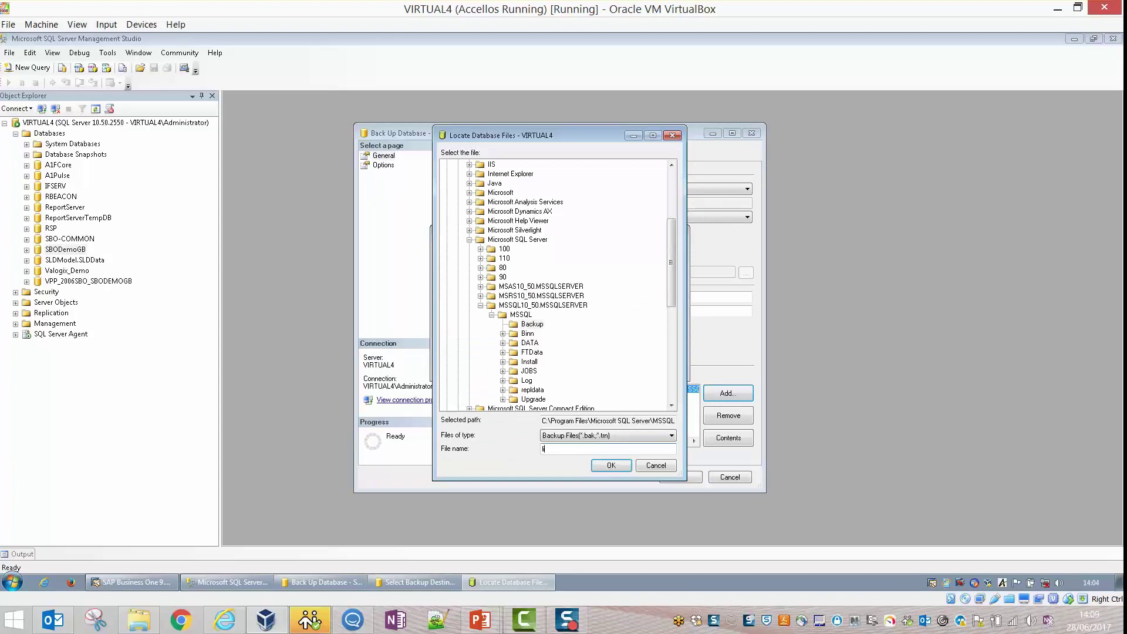
pyautogui.write('ive.bak')
pyautogui.click(612, 466)
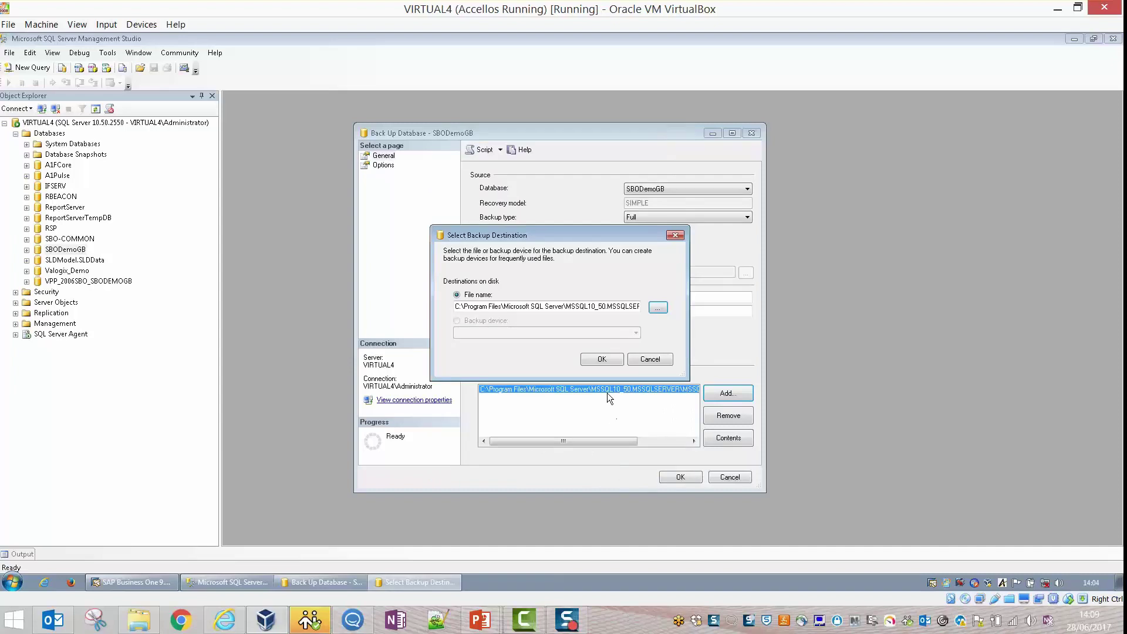
pyautogui.click(601, 361)
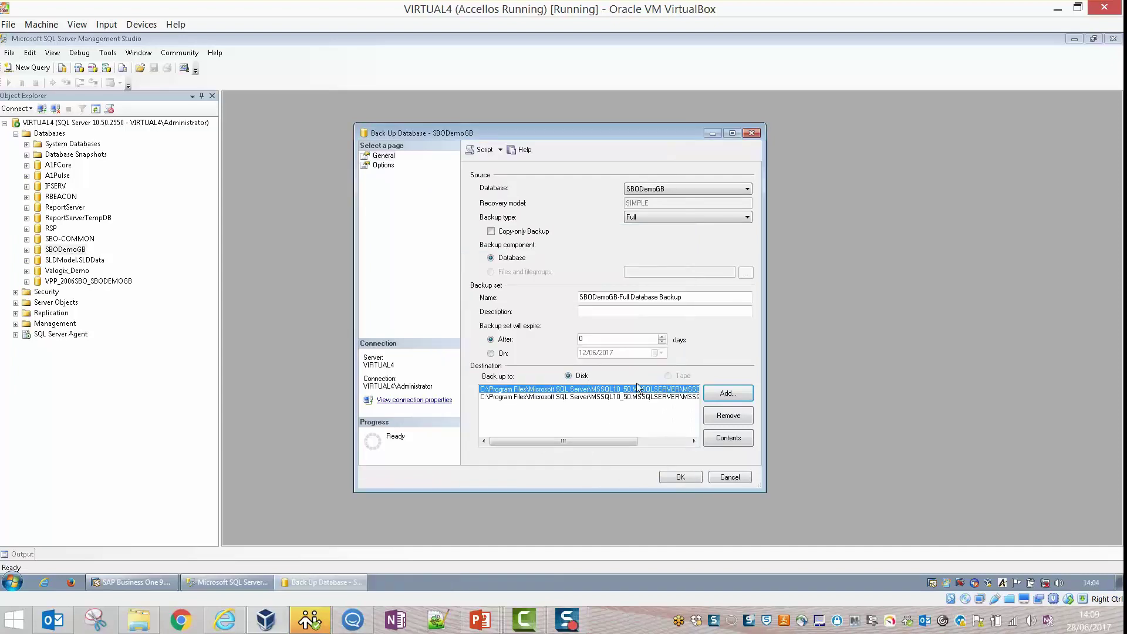
# Remove the old default destination path and run the full backup to live.bak.
pyautogui.click(712, 414)
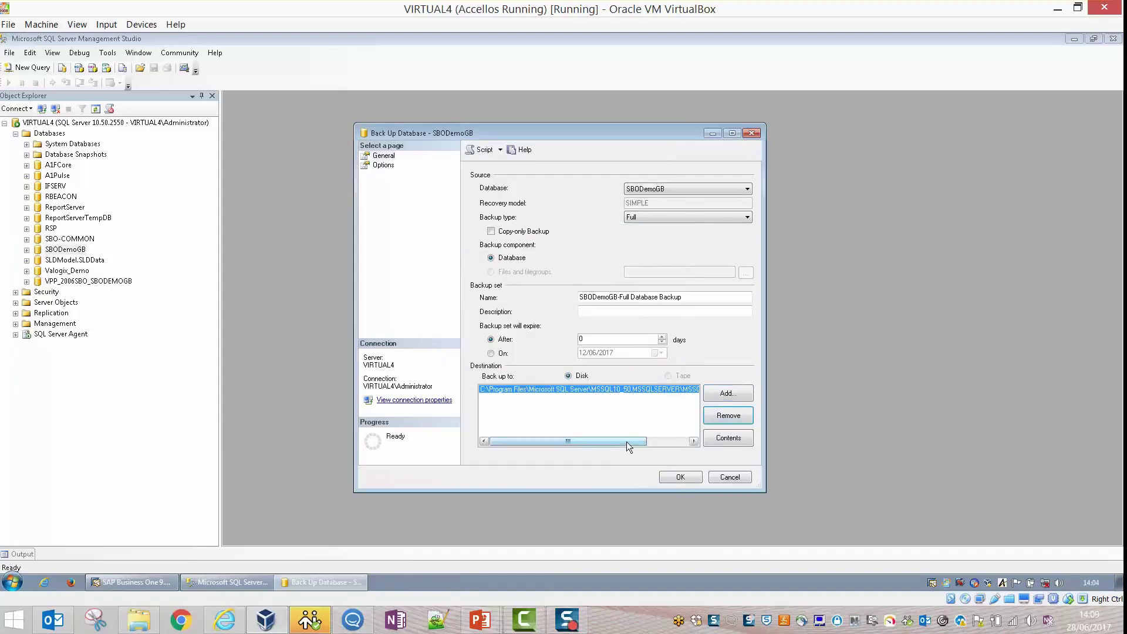
pyautogui.moveTo(626, 442); pyautogui.dragTo(699, 446)
pyautogui.click(496, 444)
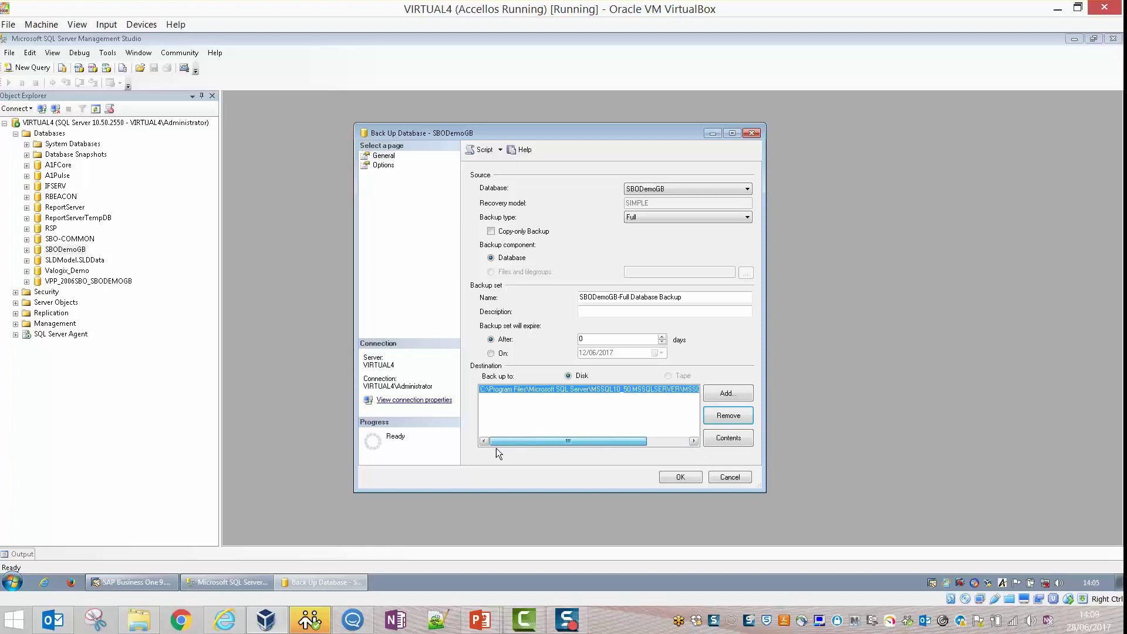
pyautogui.click(670, 479)
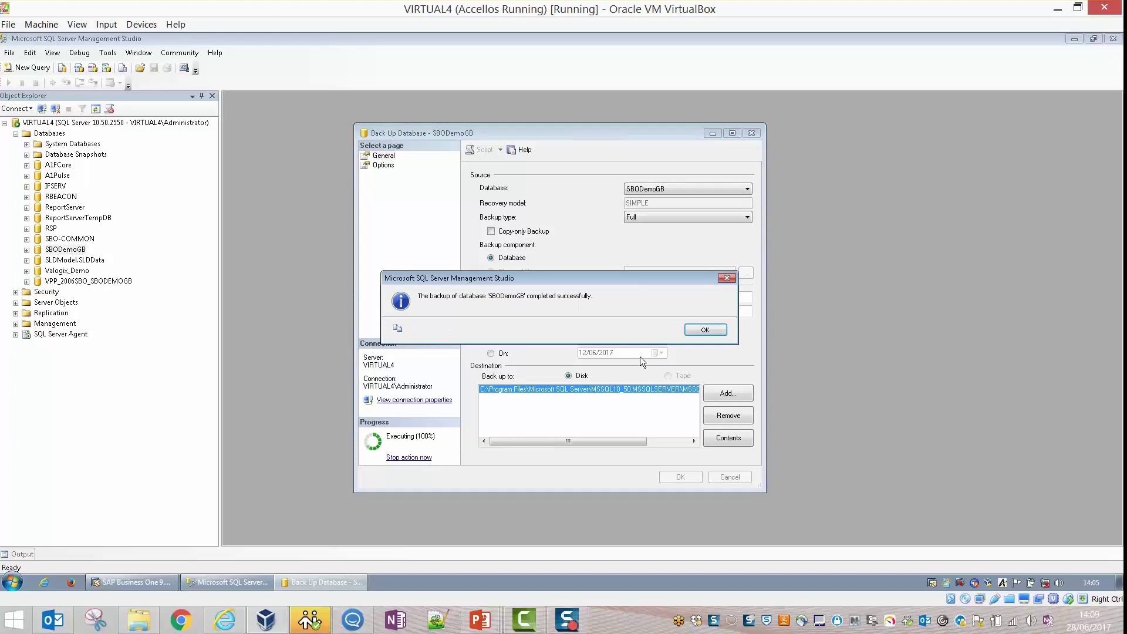
pyautogui.click(706, 330)
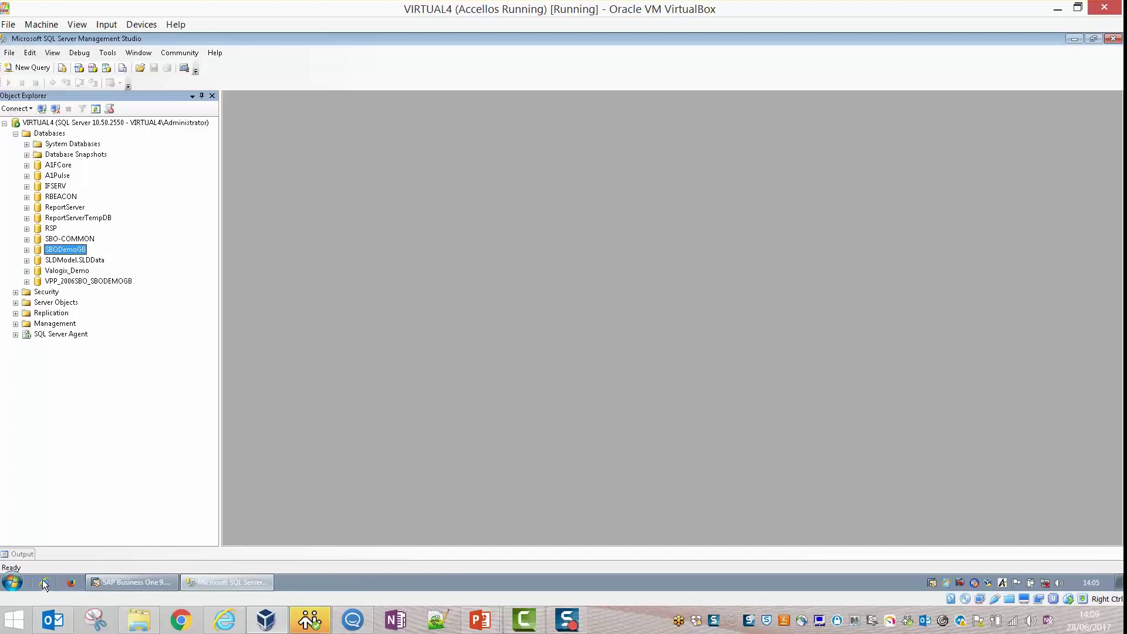
# Browse C:\Program Files\Microsoft SQL Server\MSSQL10_50.MSSQLSERVER\MSSQL\Backup to find live.bak.
pyautogui.click(12, 583)
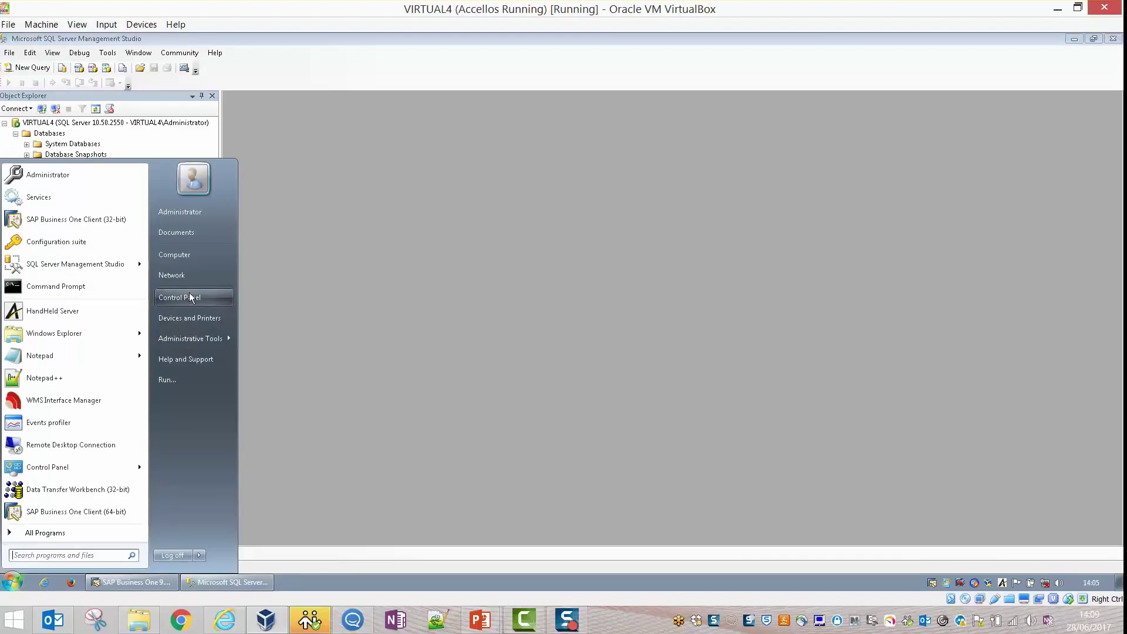
pyautogui.click(200, 253)
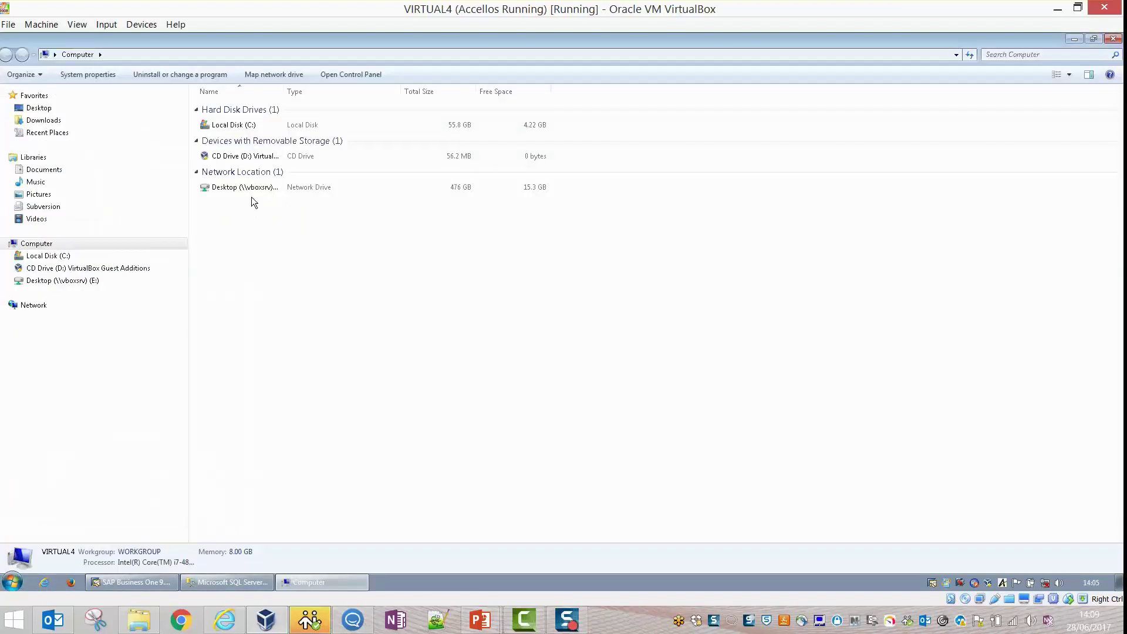
pyautogui.doubleClick(236, 127)
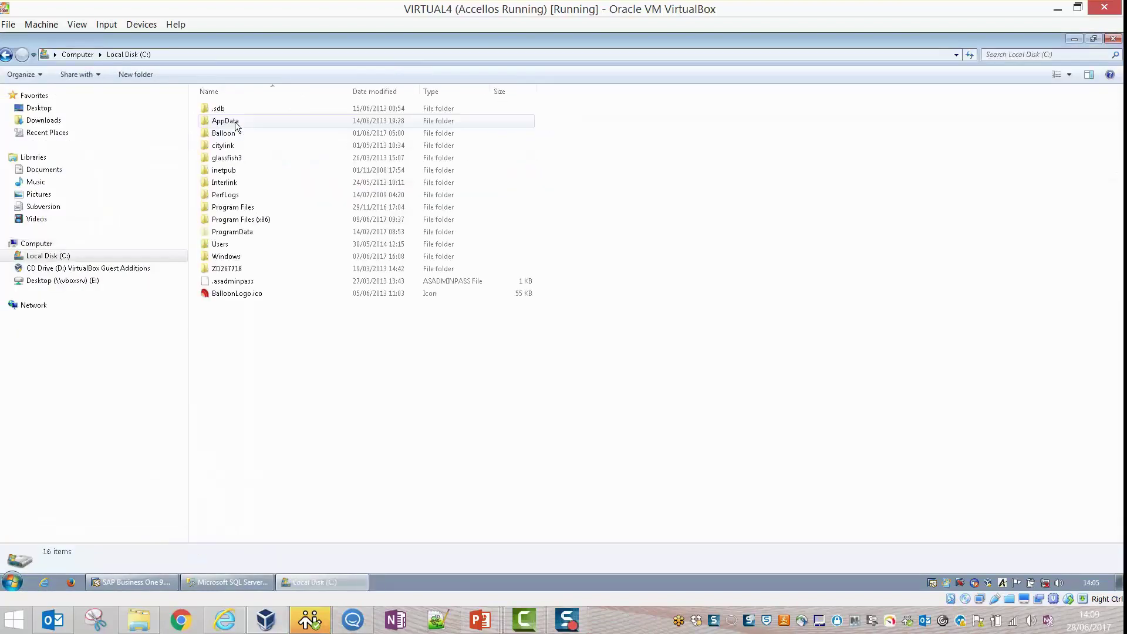
pyautogui.doubleClick(237, 209)
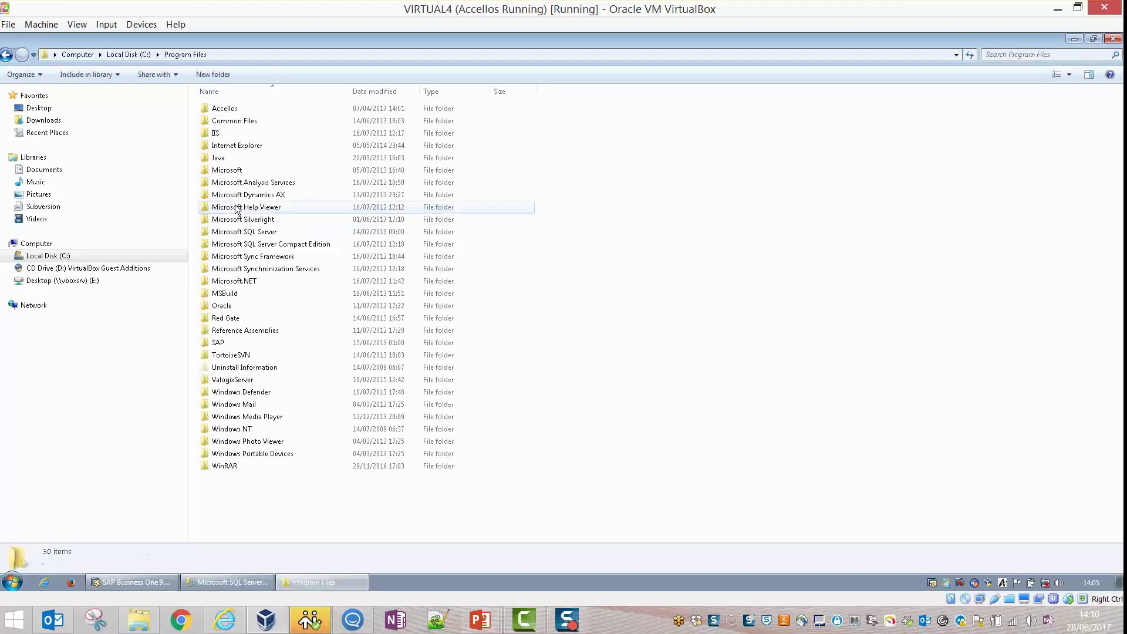
pyautogui.doubleClick(238, 233)
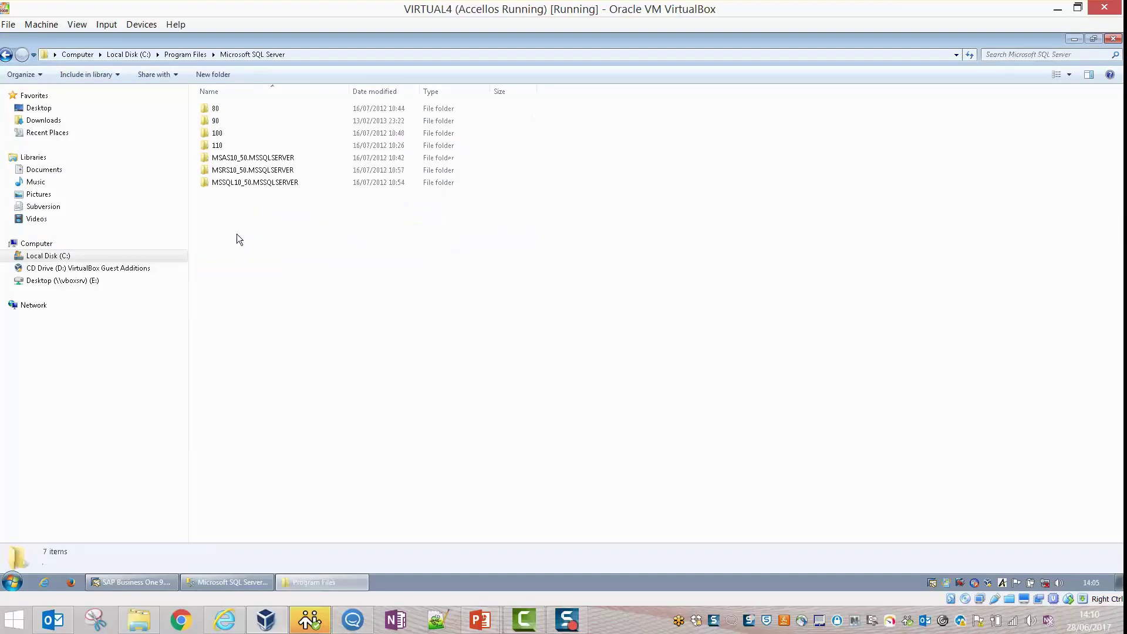
pyautogui.doubleClick(244, 184)
pyautogui.doubleClick(243, 108)
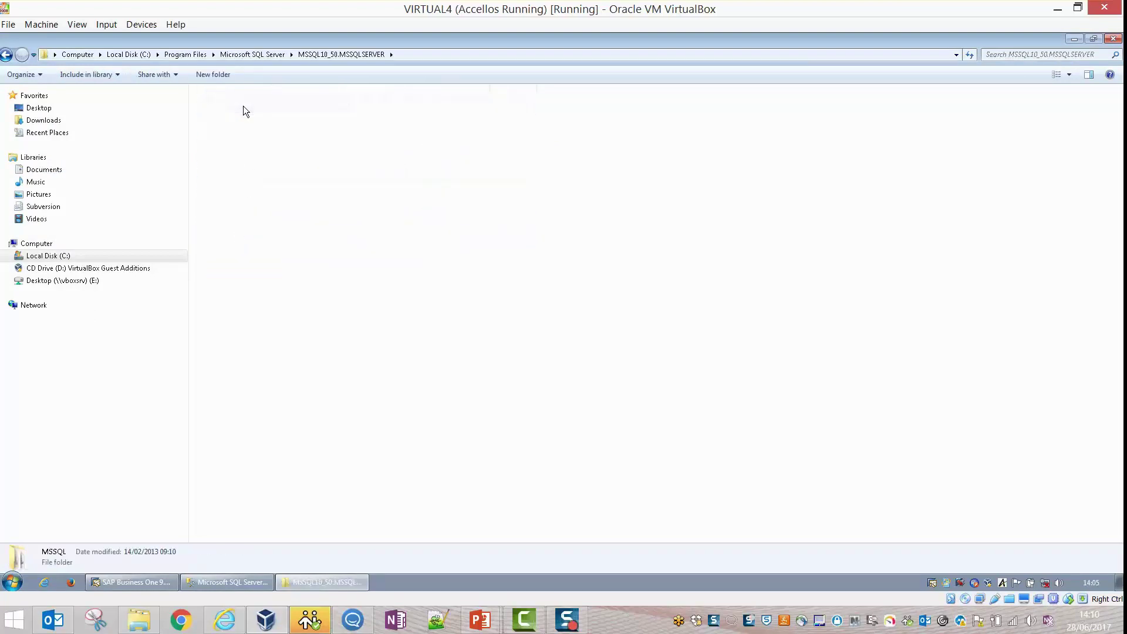
pyautogui.doubleClick(238, 109)
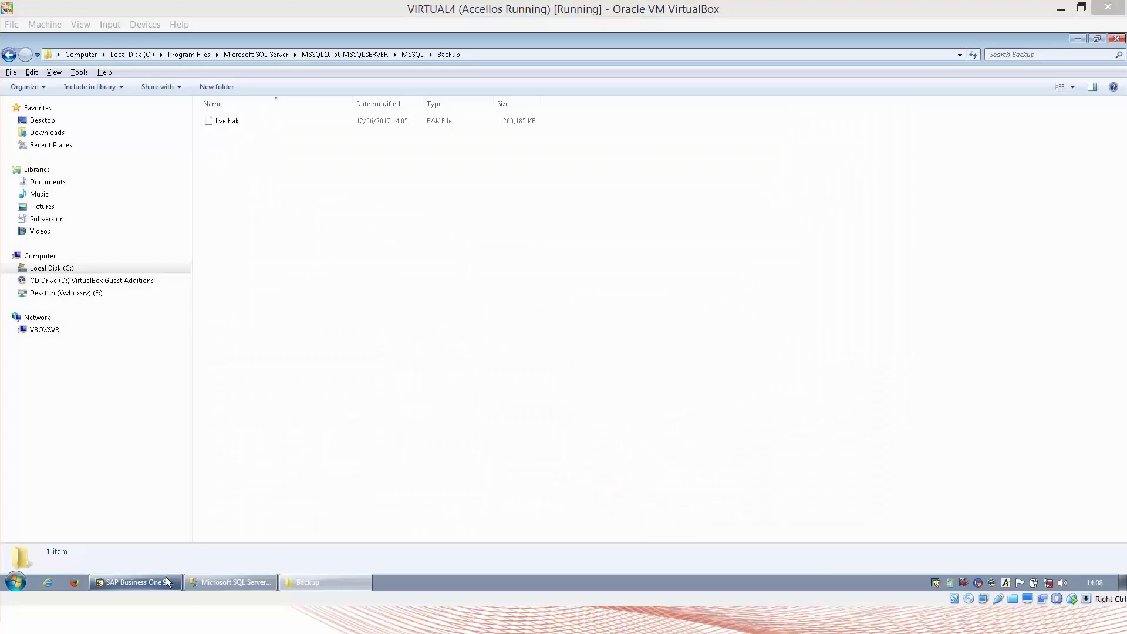
# Unlock the SAP Business One session with the user's password.
pyautogui.click(162, 576)
pyautogui.click(159, 581)
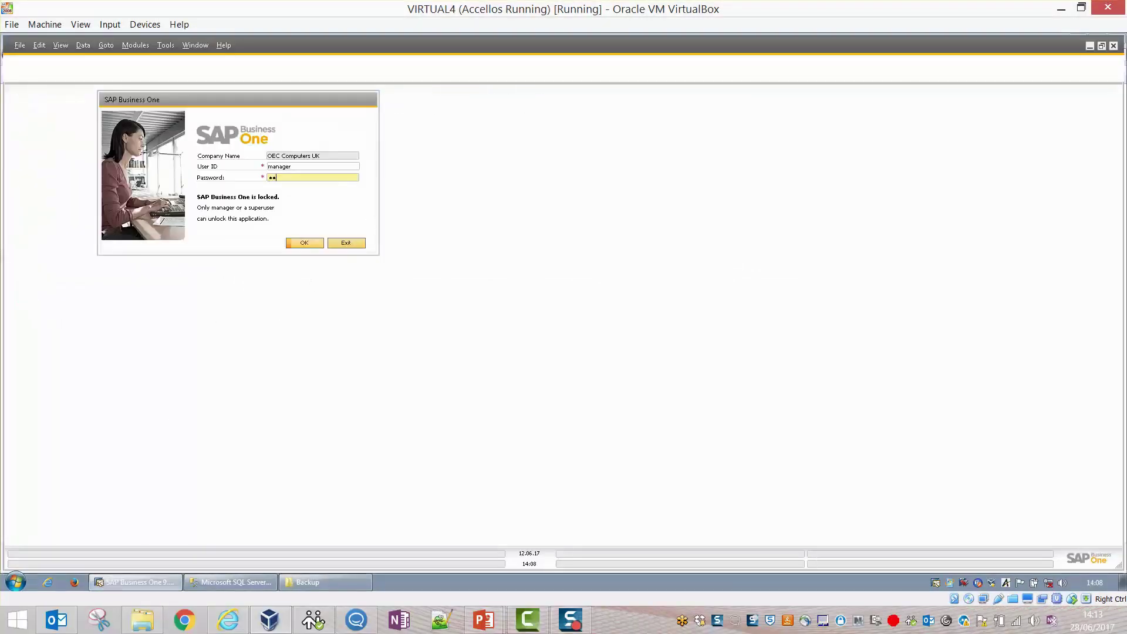
pyautogui.write('manager')
pyautogui.press('Return')
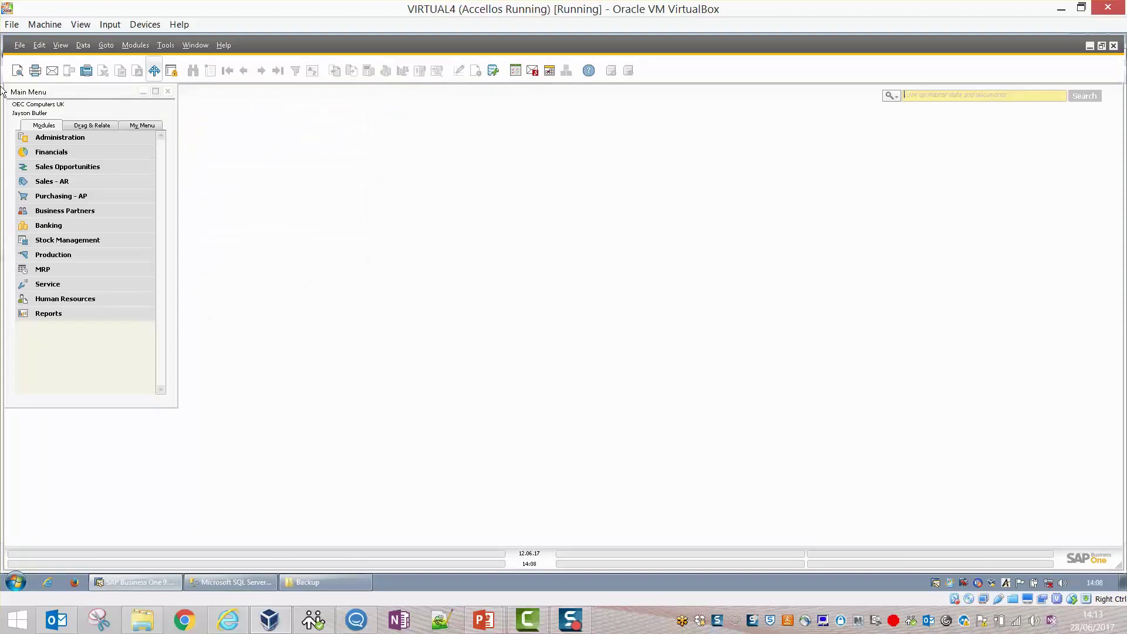
# From Administration > Choose Company, start a new company and confirm the site password.
pyautogui.click(67, 139)
pyautogui.click(67, 153)
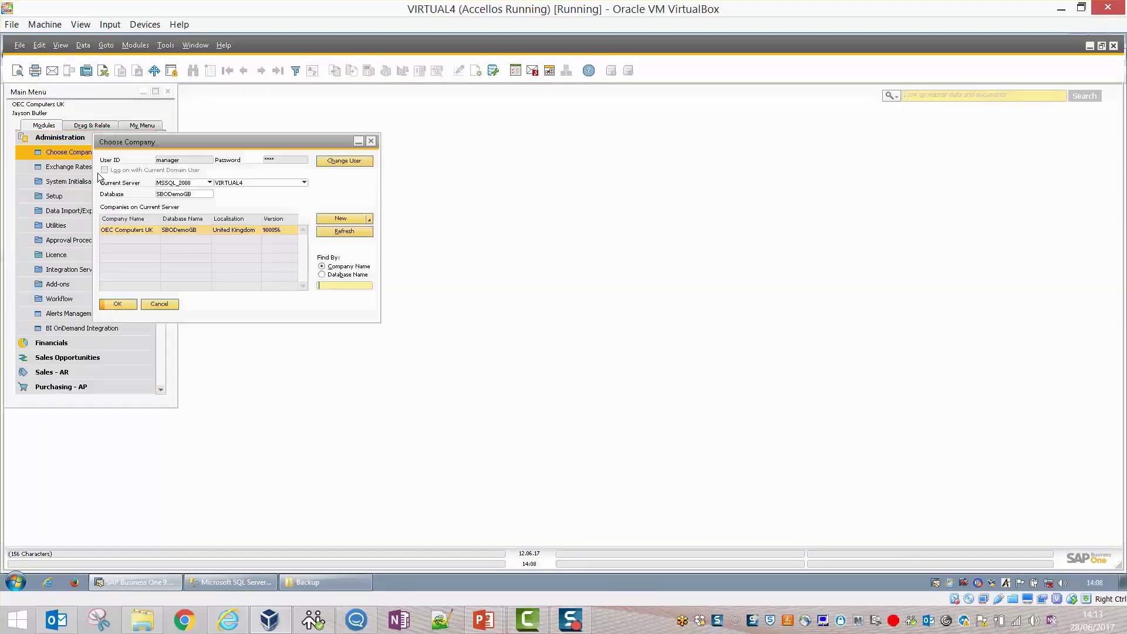
pyautogui.moveTo(263, 147); pyautogui.dragTo(506, 180)
pyautogui.click(574, 253)
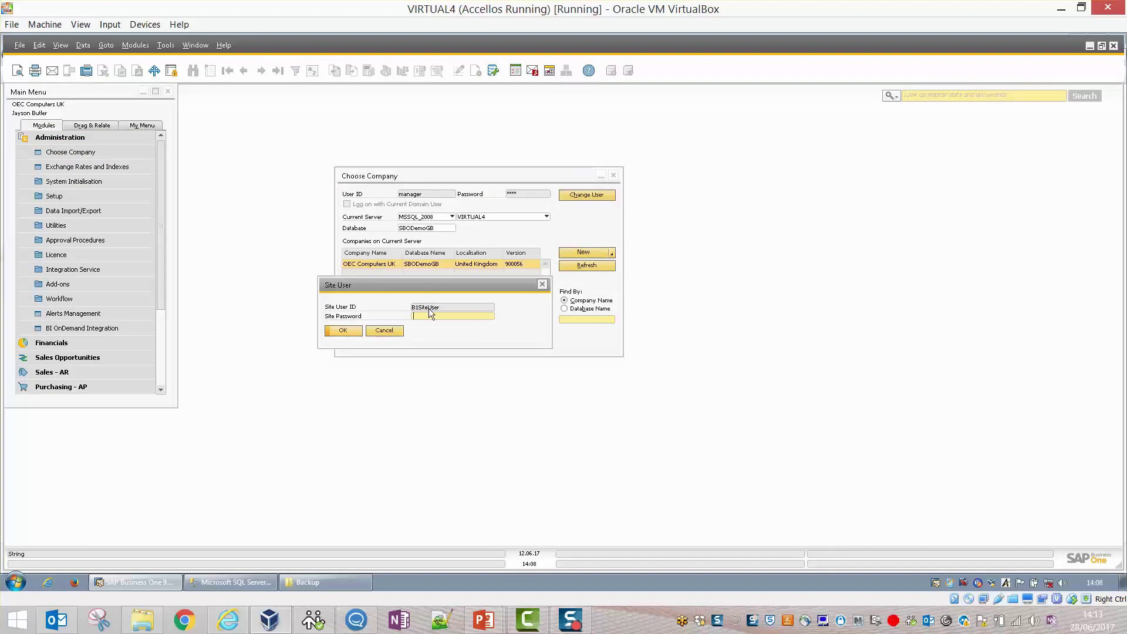
pyautogui.write('********')
pyautogui.click(343, 330)
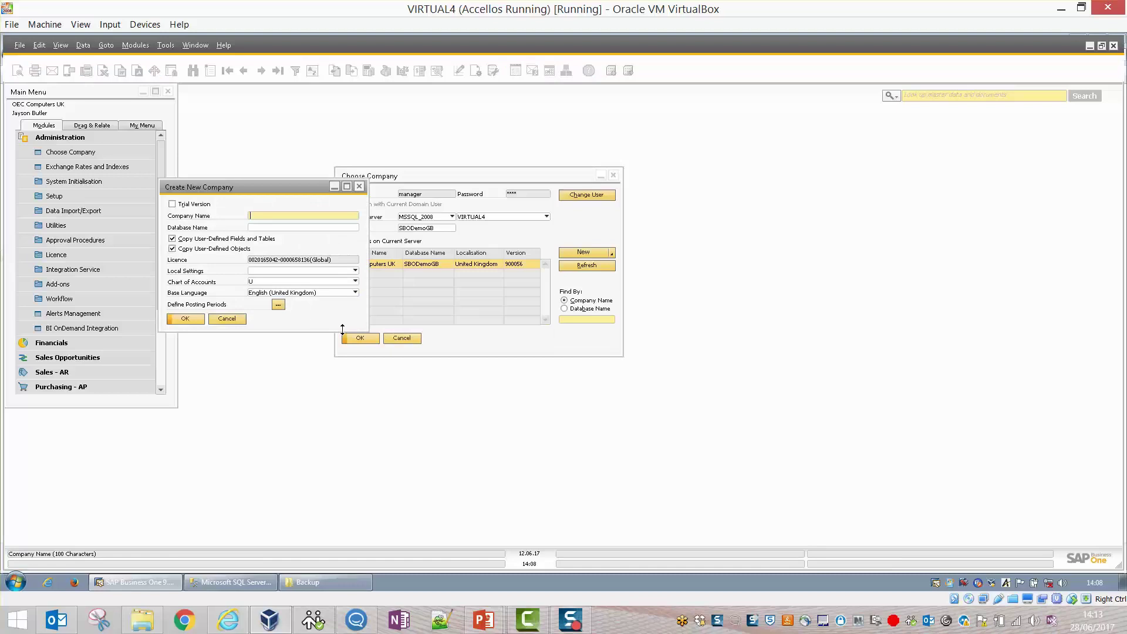
# Name the company and database Test and define posting period 2017 with monthly sub-periods.
pyautogui.write('Test')
pyautogui.press('Tab')
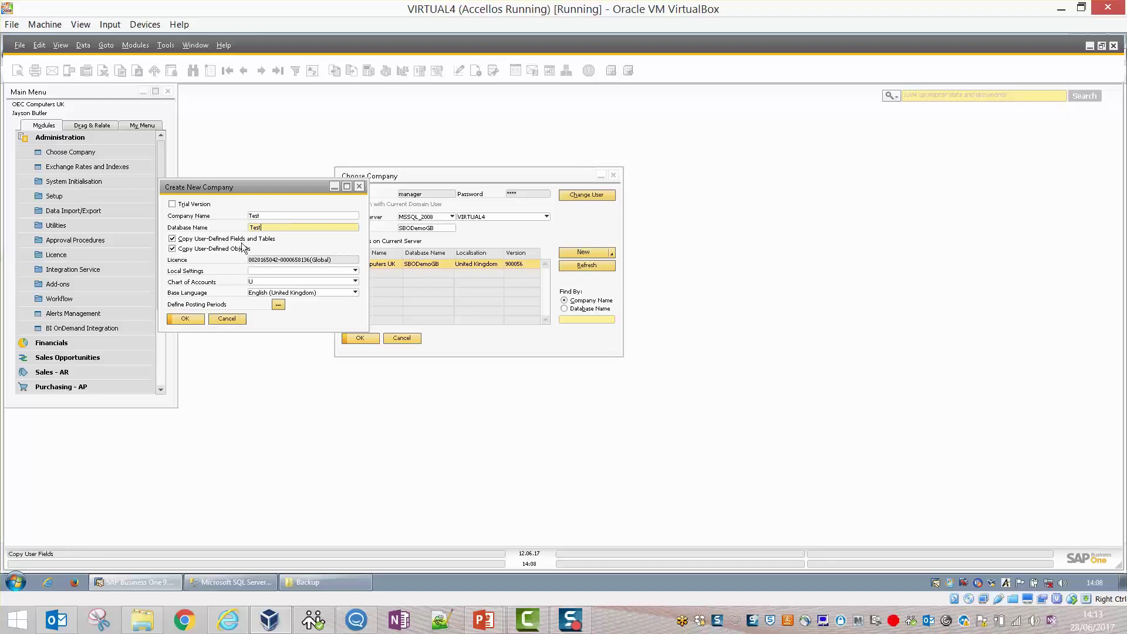
pyautogui.click(278, 305)
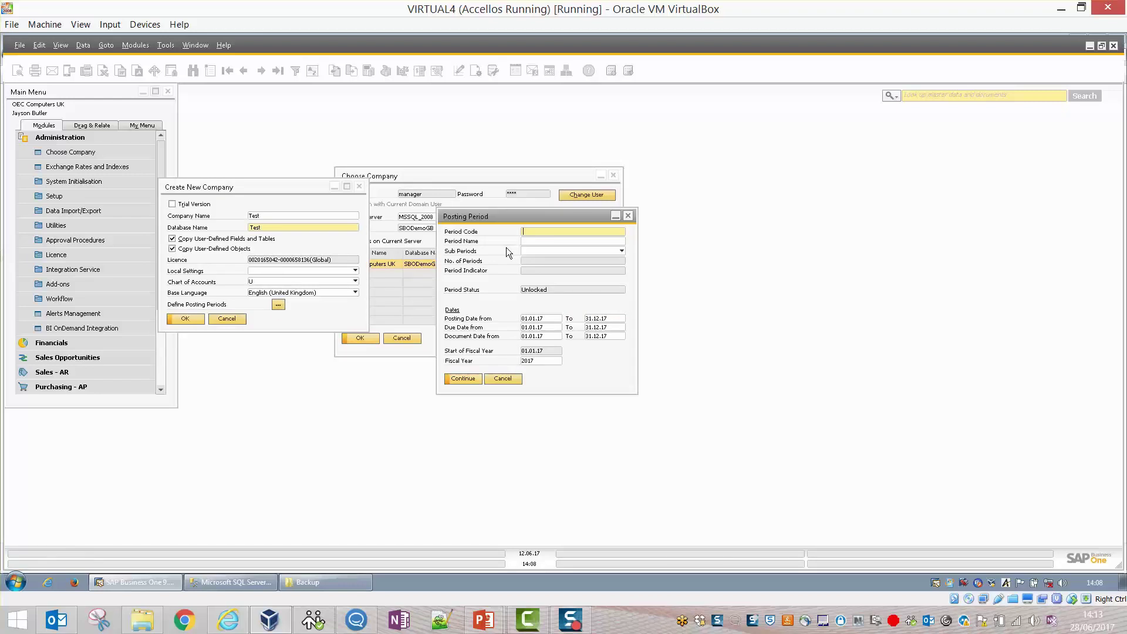
pyautogui.write('2017')
pyautogui.press('Tab')
pyautogui.write('2')
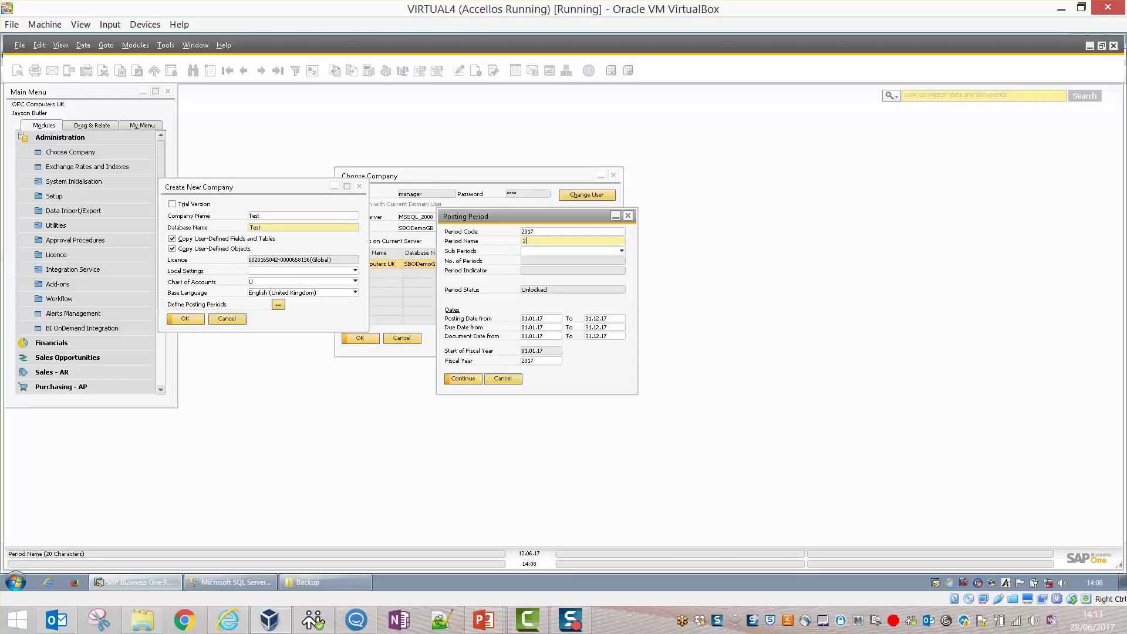
pyautogui.write('017')
pyautogui.press('Tab')
pyautogui.click(536, 250)
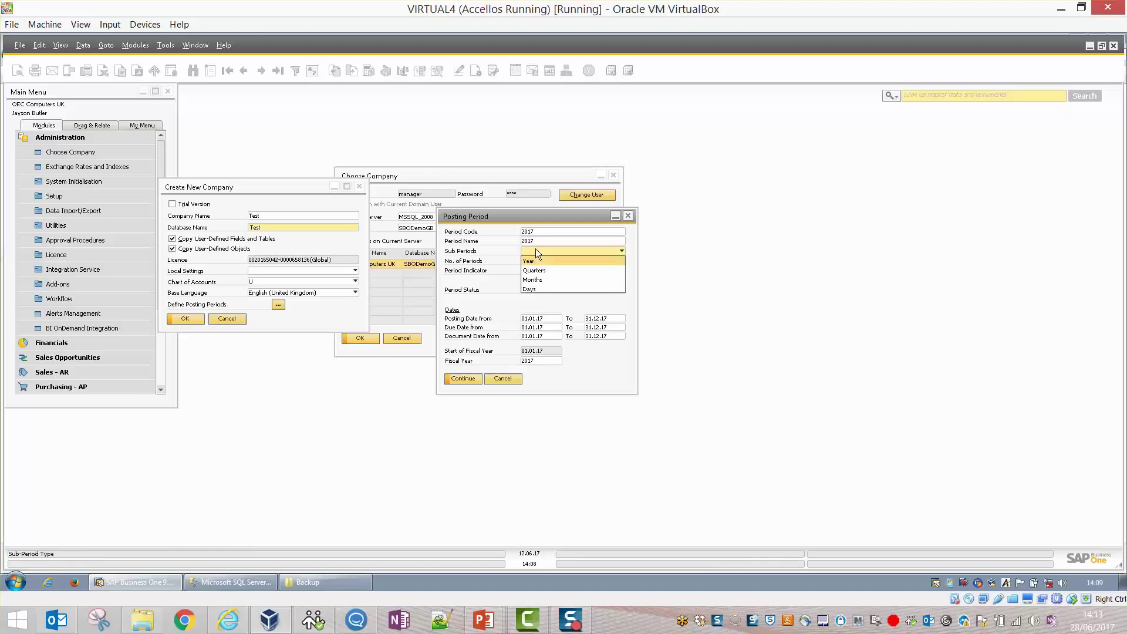
pyautogui.click(534, 280)
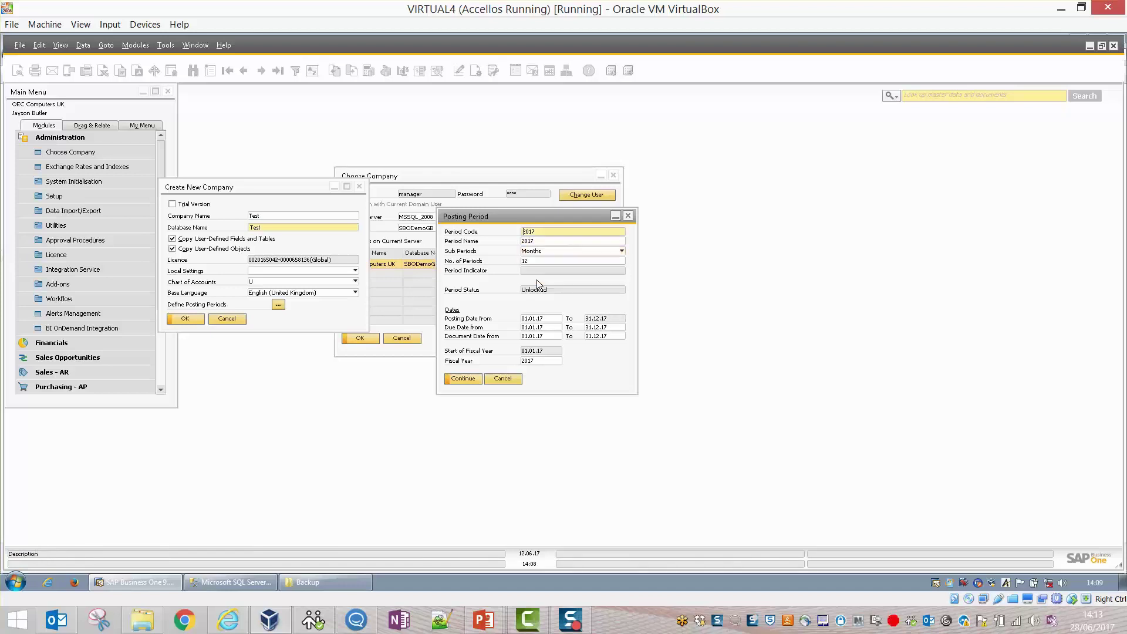
pyautogui.click(465, 381)
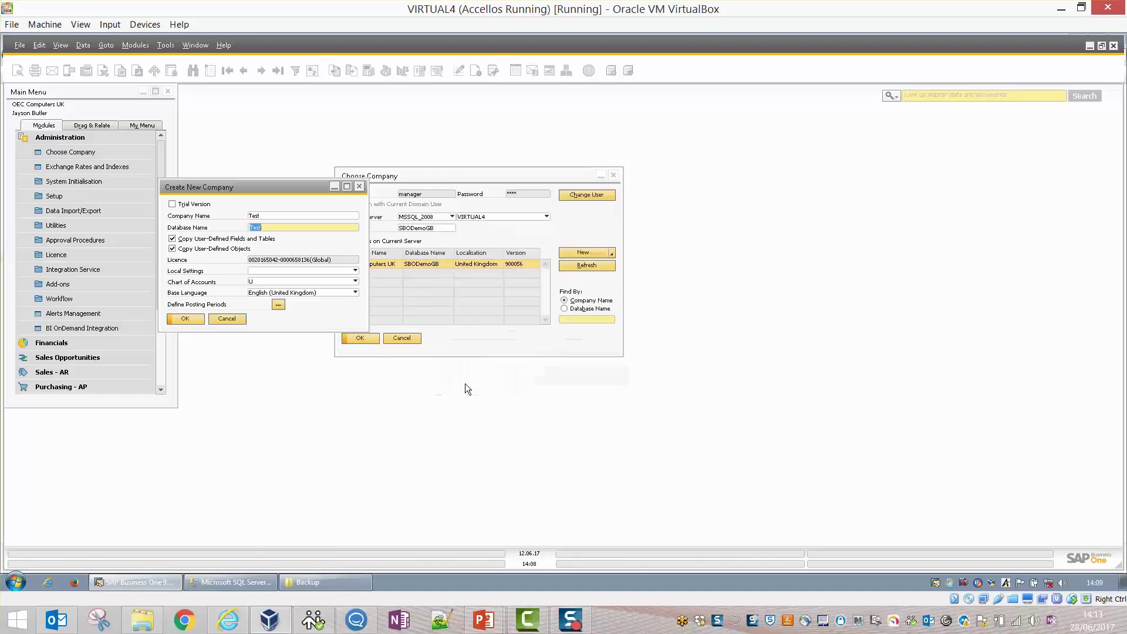
# Choose United Kingdom as local settings and create the Test company.
pyautogui.click(185, 321)
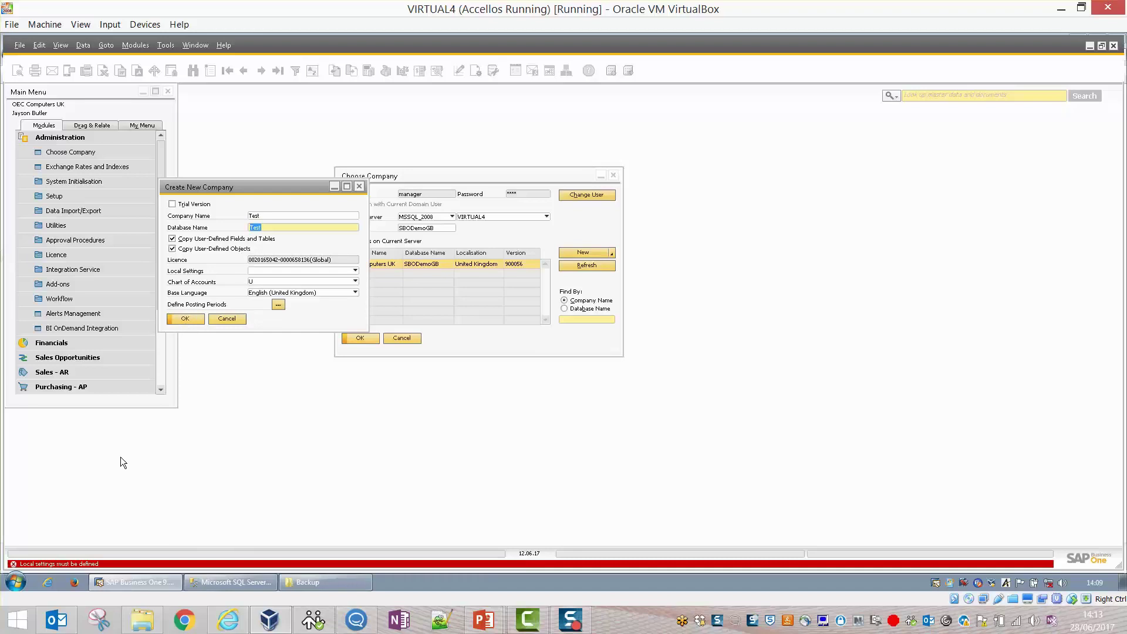
pyautogui.click(279, 271)
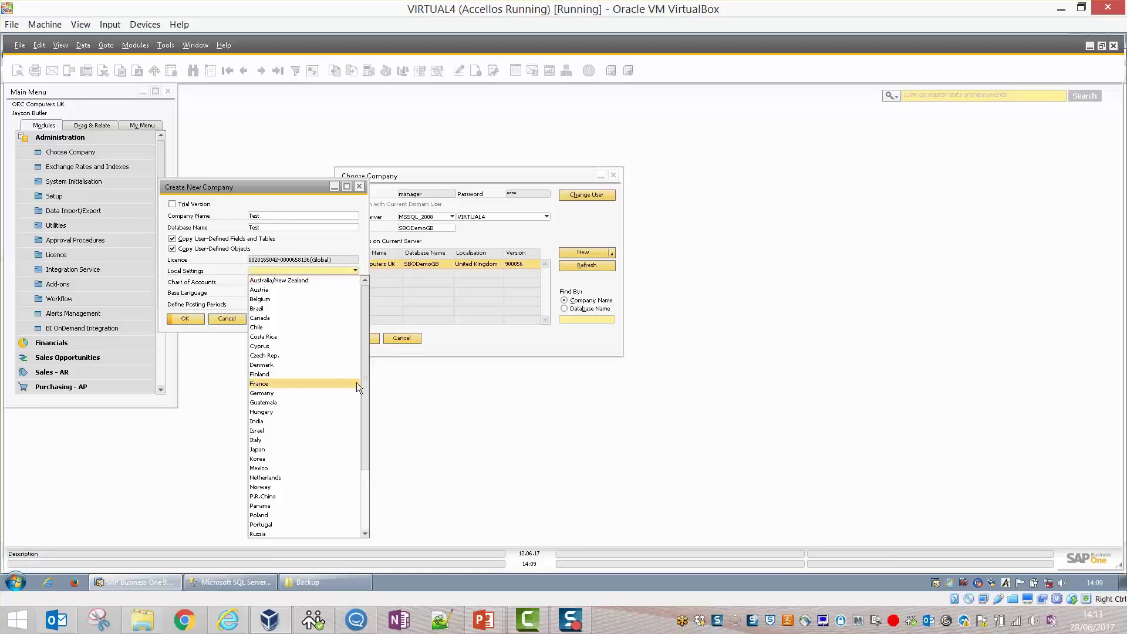
pyautogui.moveTo(361, 383); pyautogui.dragTo(359, 470)
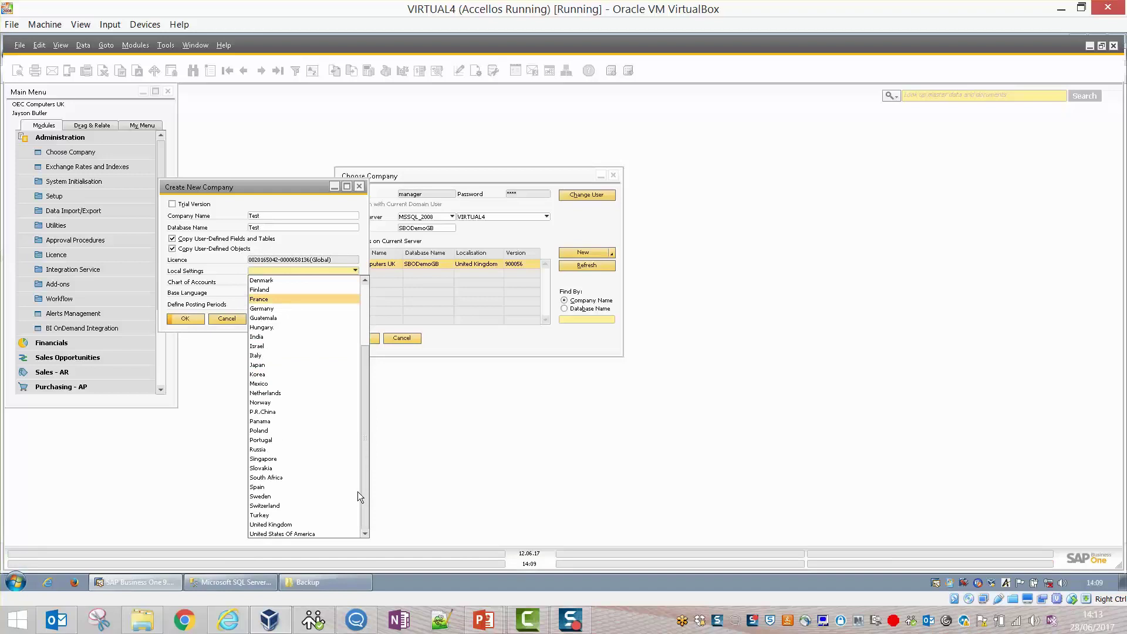
pyautogui.click(256, 524)
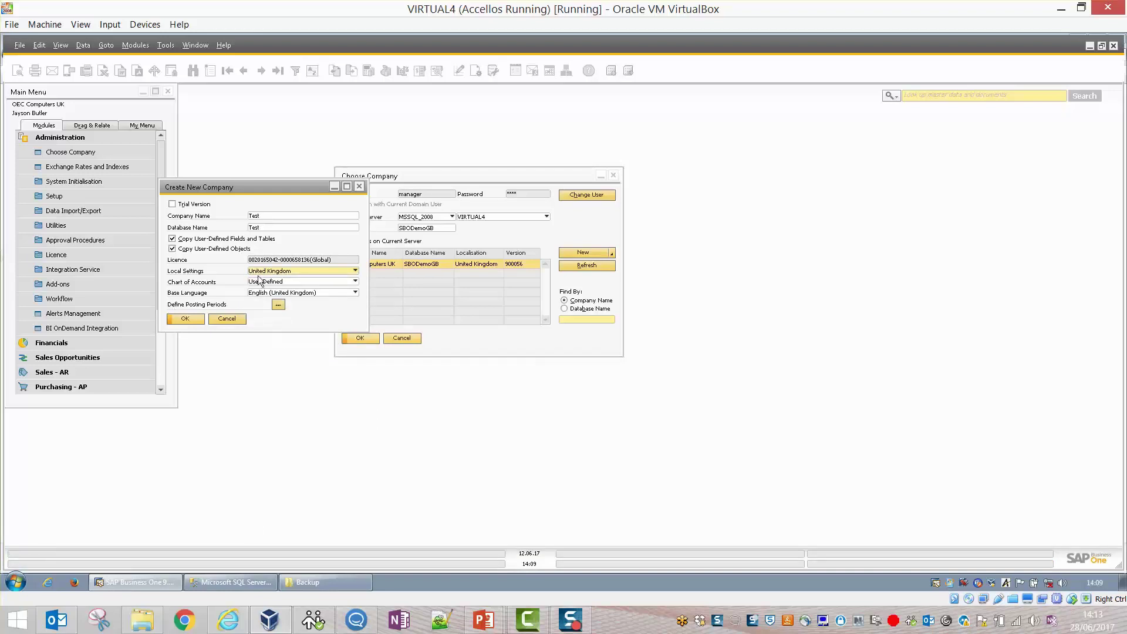
pyautogui.click(175, 322)
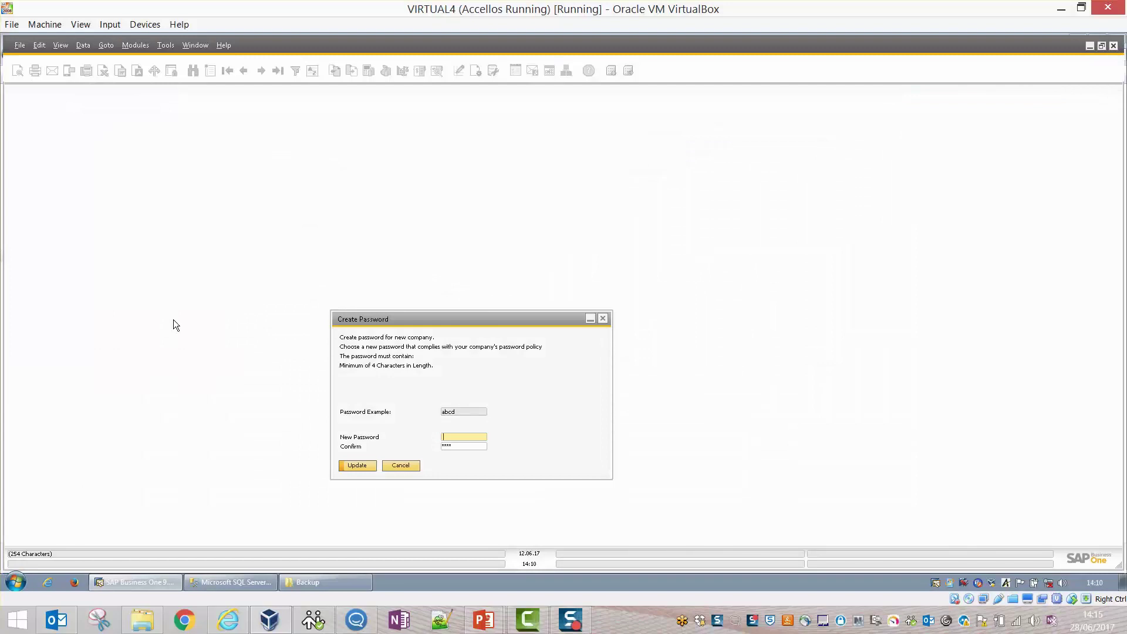
# Enter and confirm the new Test company password, then update it.
pyautogui.write('********')
pyautogui.click(462, 447)
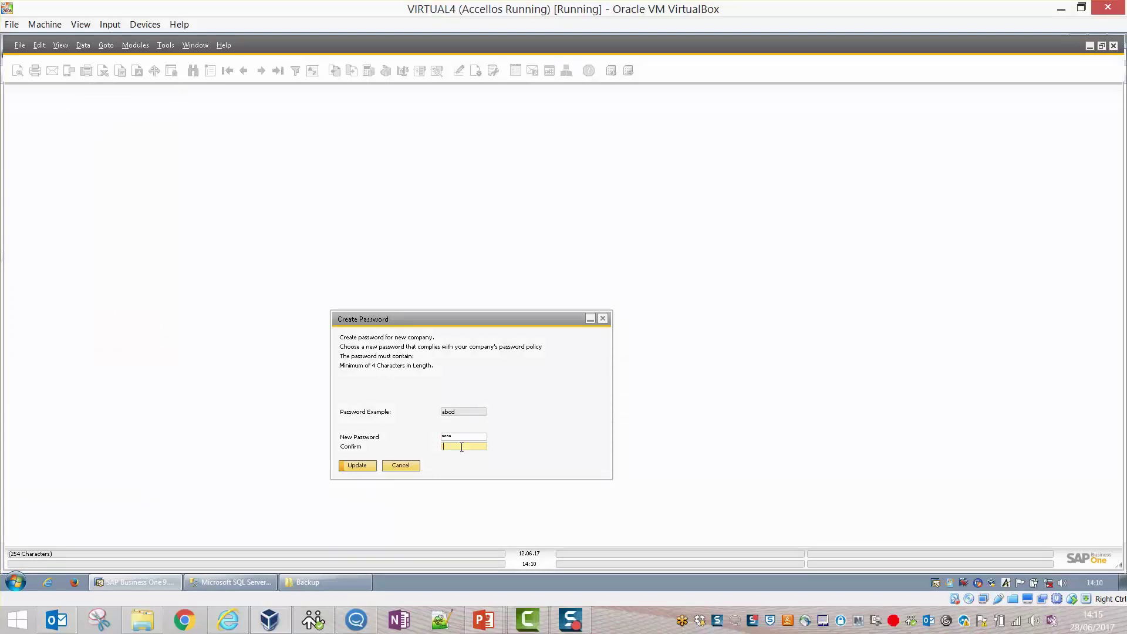
pyautogui.write('******')
pyautogui.press('Return')
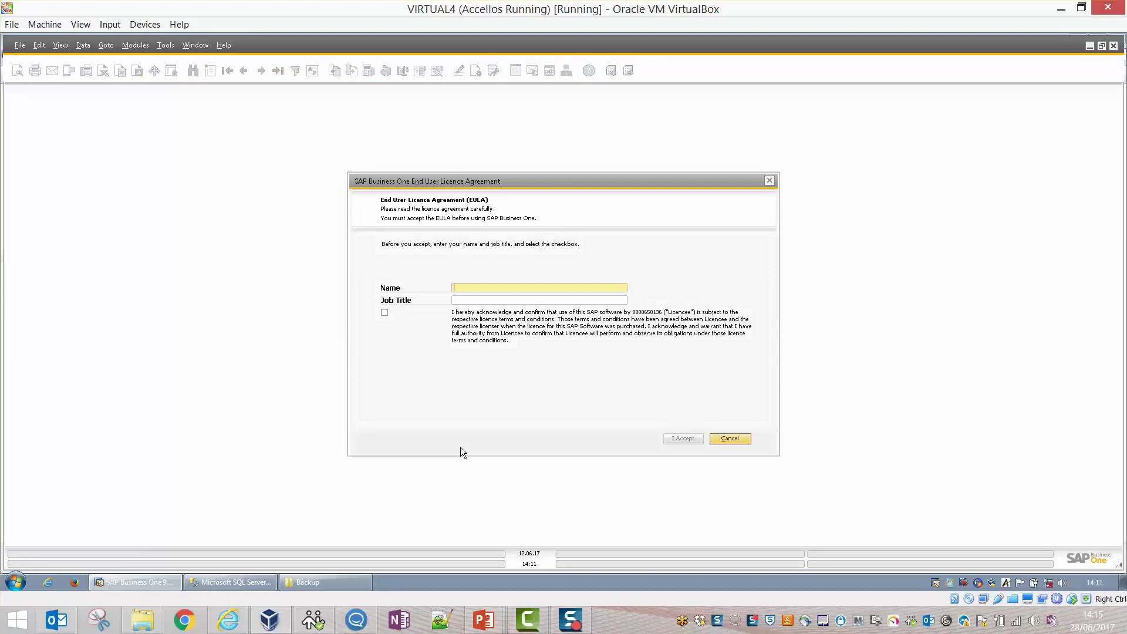
# Enter the user's full name and job title Support Consultant, accept the EULA, decline participation.
pyautogui.press('Tab')
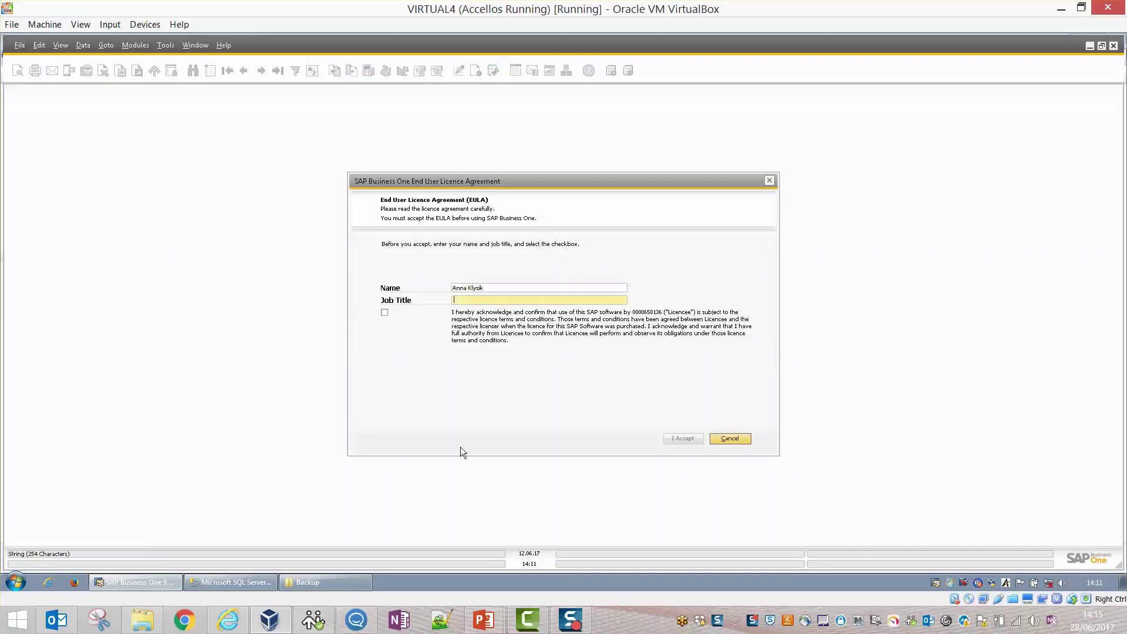
pyautogui.write('Support Consultant')
pyautogui.click(384, 312)
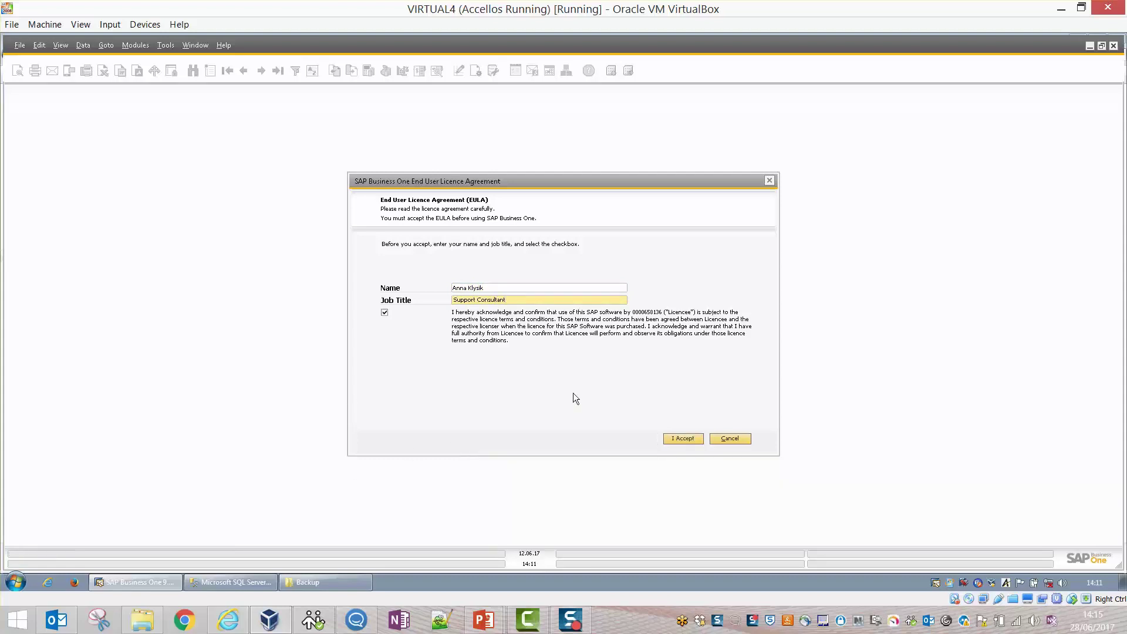
pyautogui.click(686, 438)
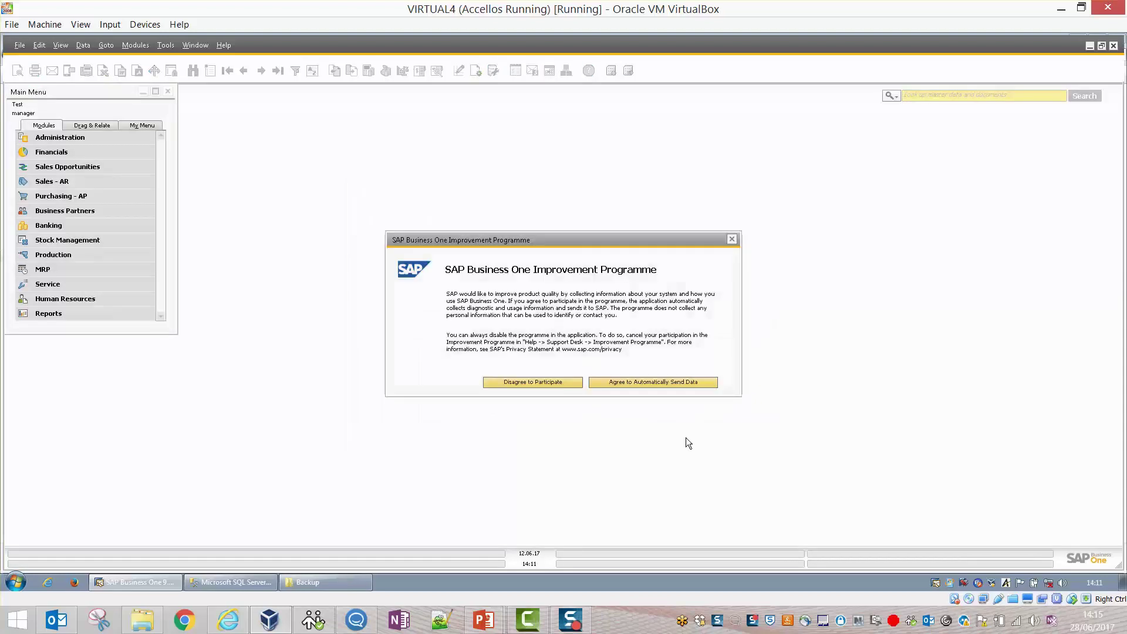
pyautogui.click(559, 382)
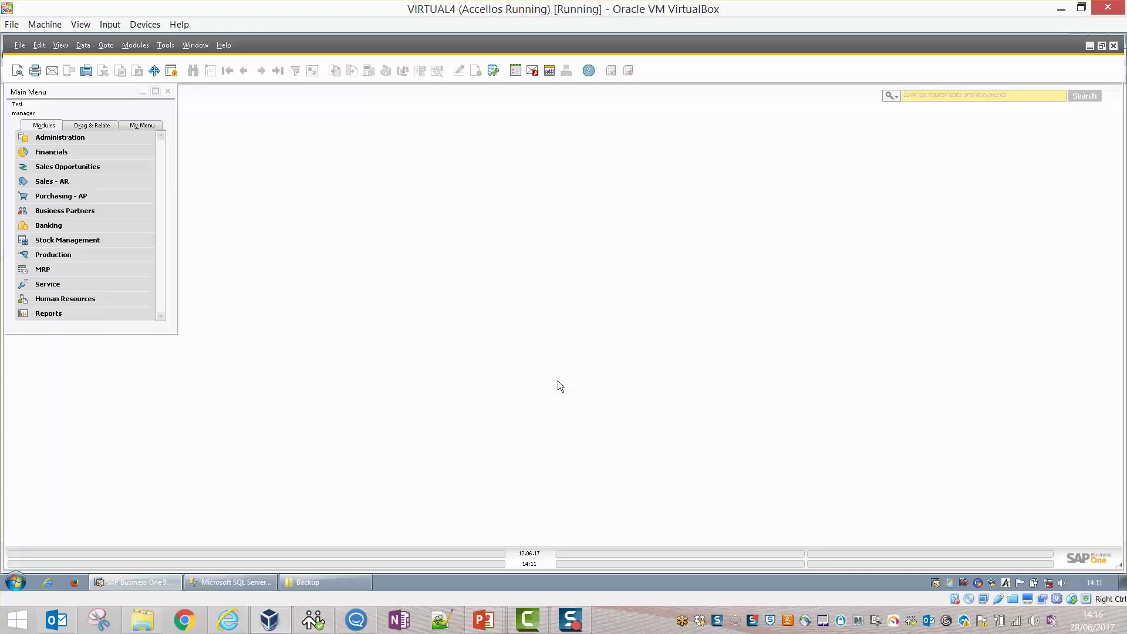
# Confirm Test is listed in Choose Company, cancel, and close SAP Business One.
pyautogui.click(85, 141)
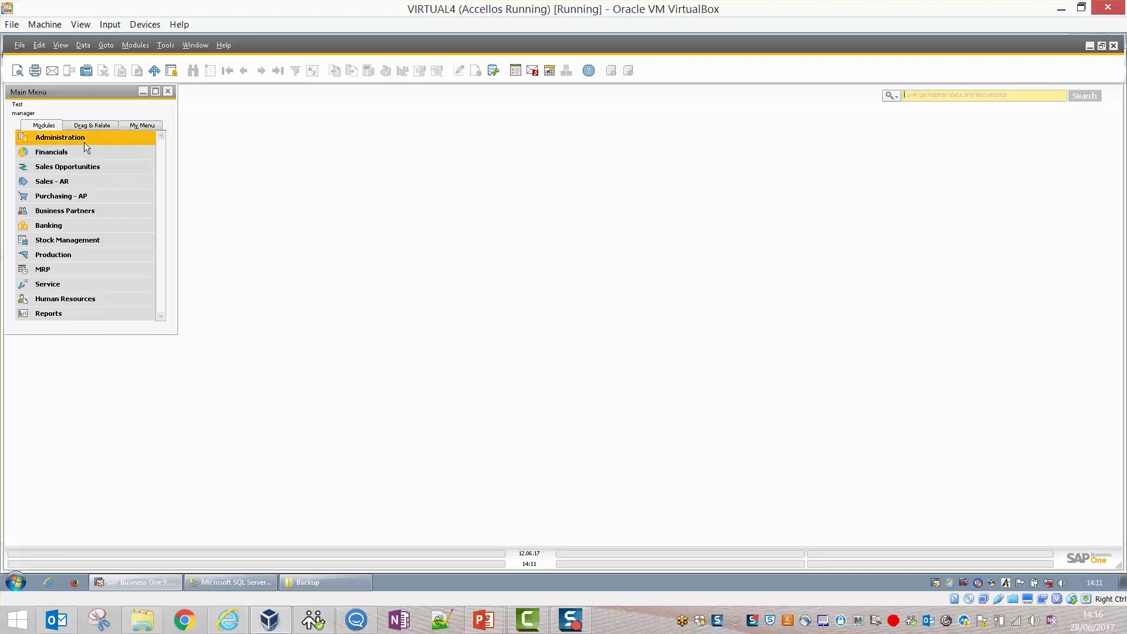
pyautogui.click(85, 153)
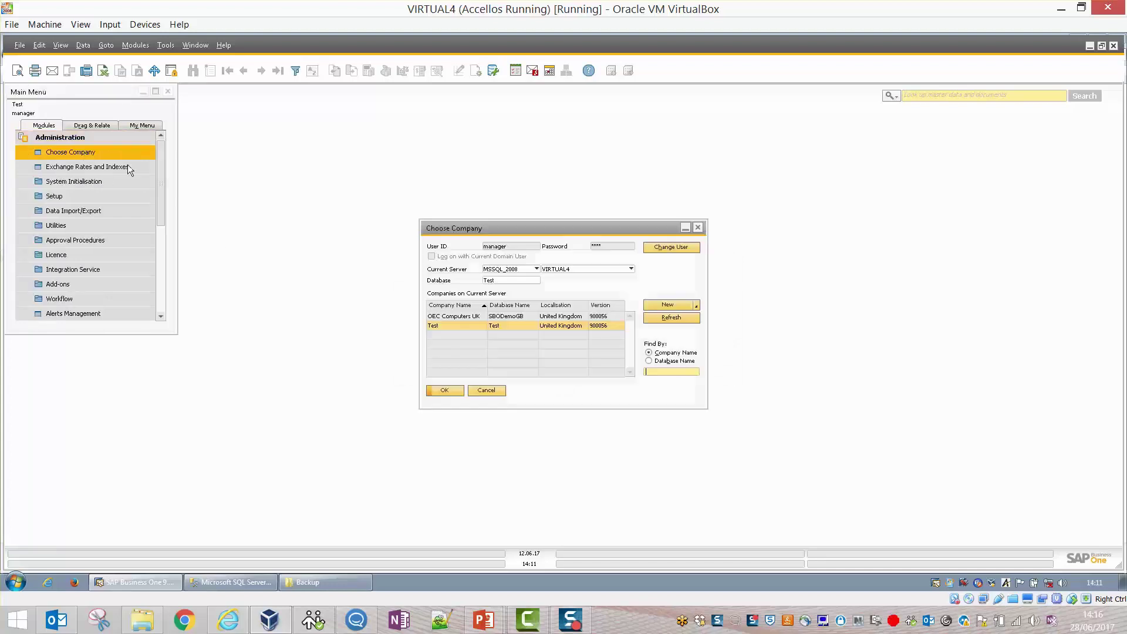
pyautogui.click(463, 317)
pyautogui.click(463, 326)
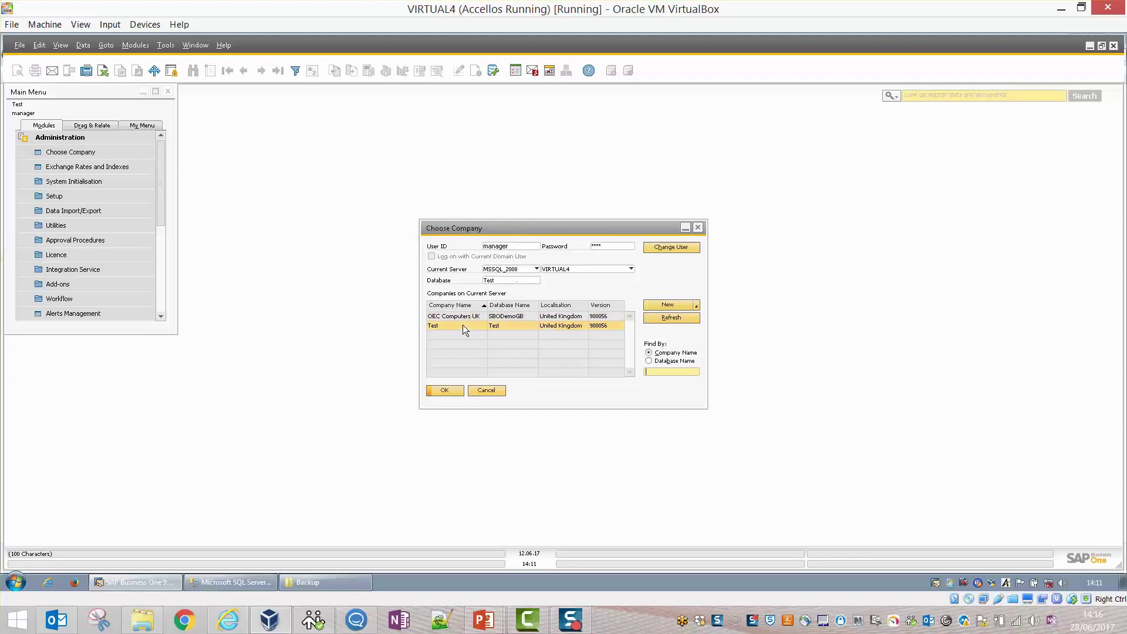
pyautogui.click(486, 389)
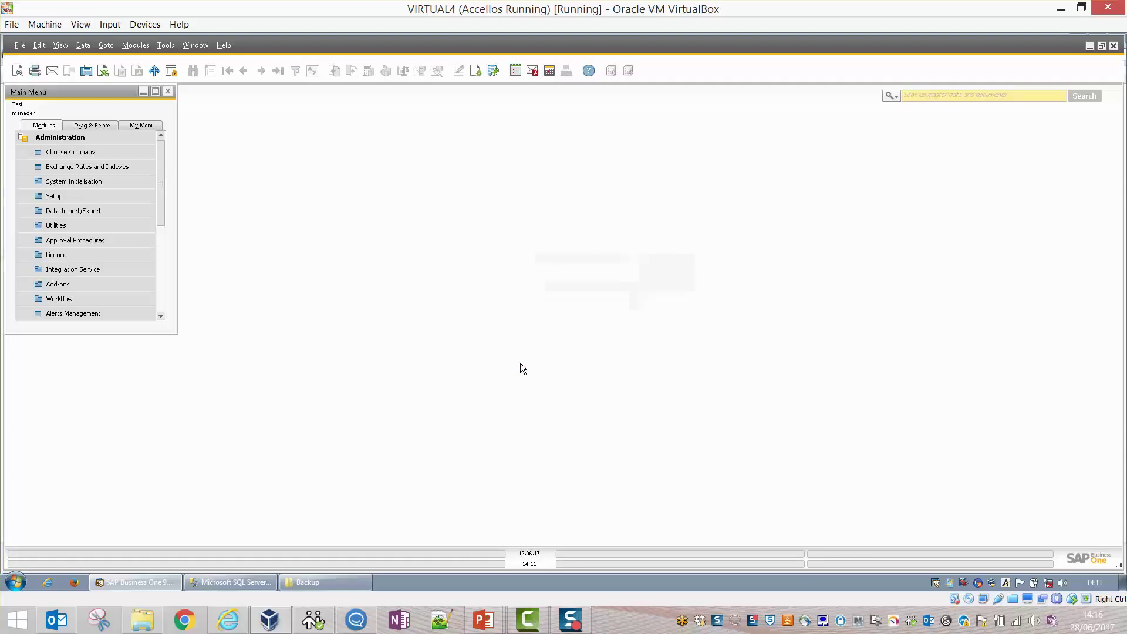
pyautogui.click(1114, 47)
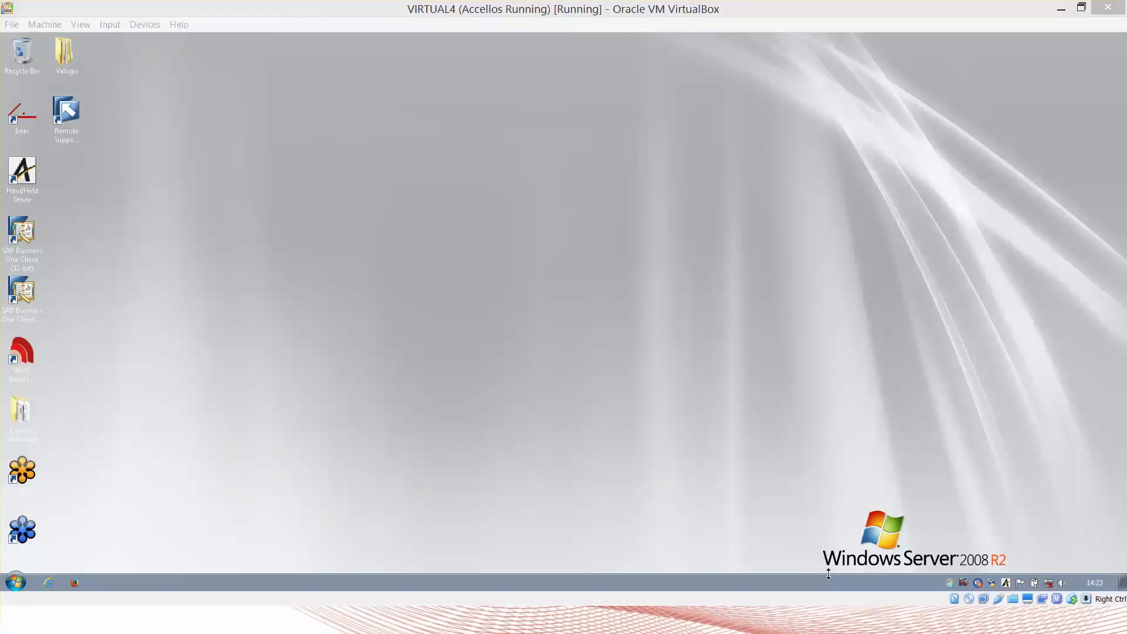
# Launch SQL Server Management Studio, connect to VIRTUAL4 and expand its Databases.
pyautogui.click(14, 577)
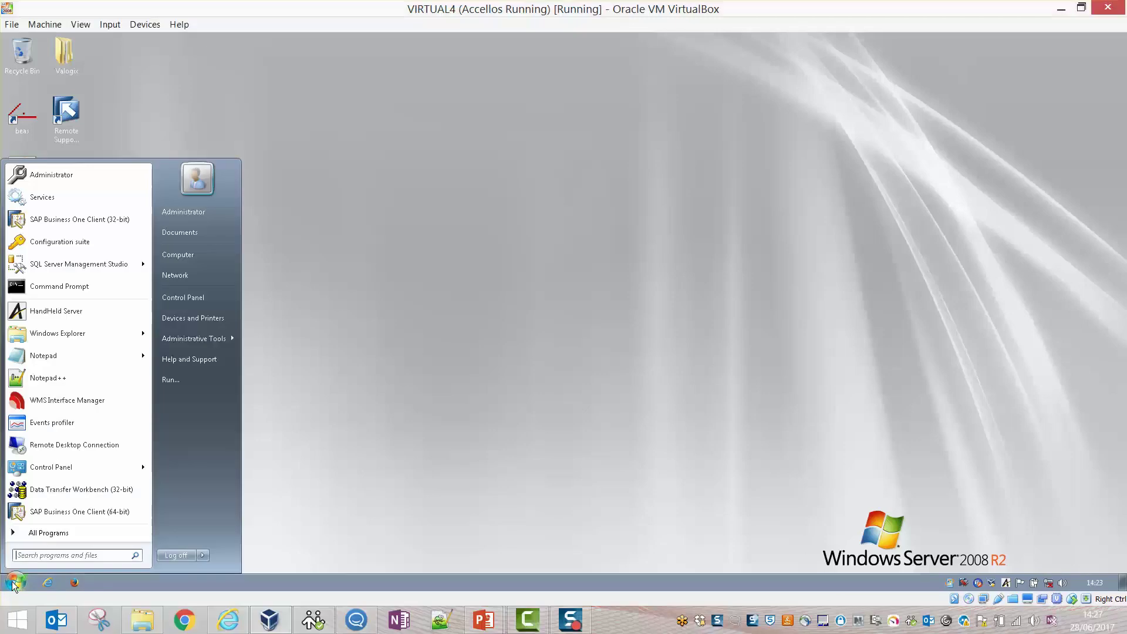
pyautogui.click(83, 264)
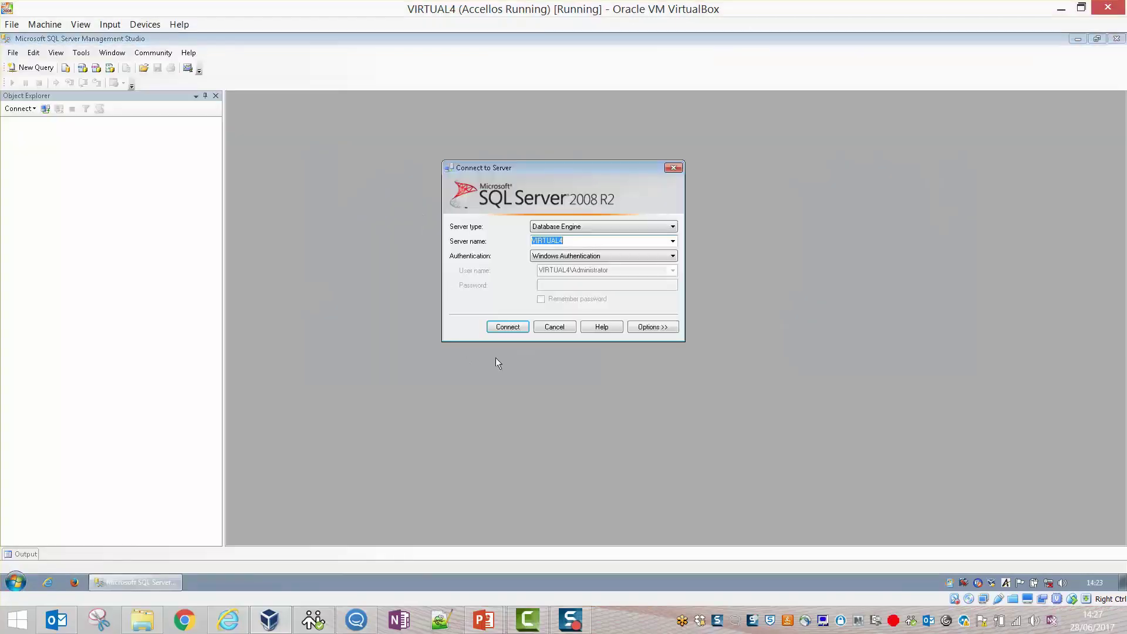
pyautogui.click(492, 330)
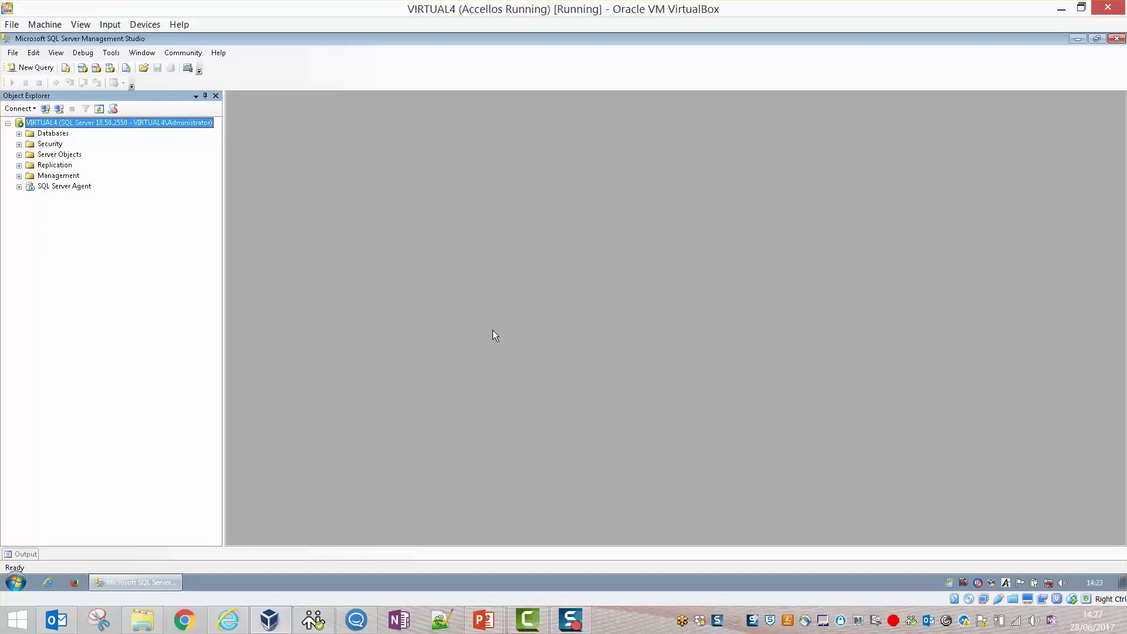
pyautogui.click(19, 134)
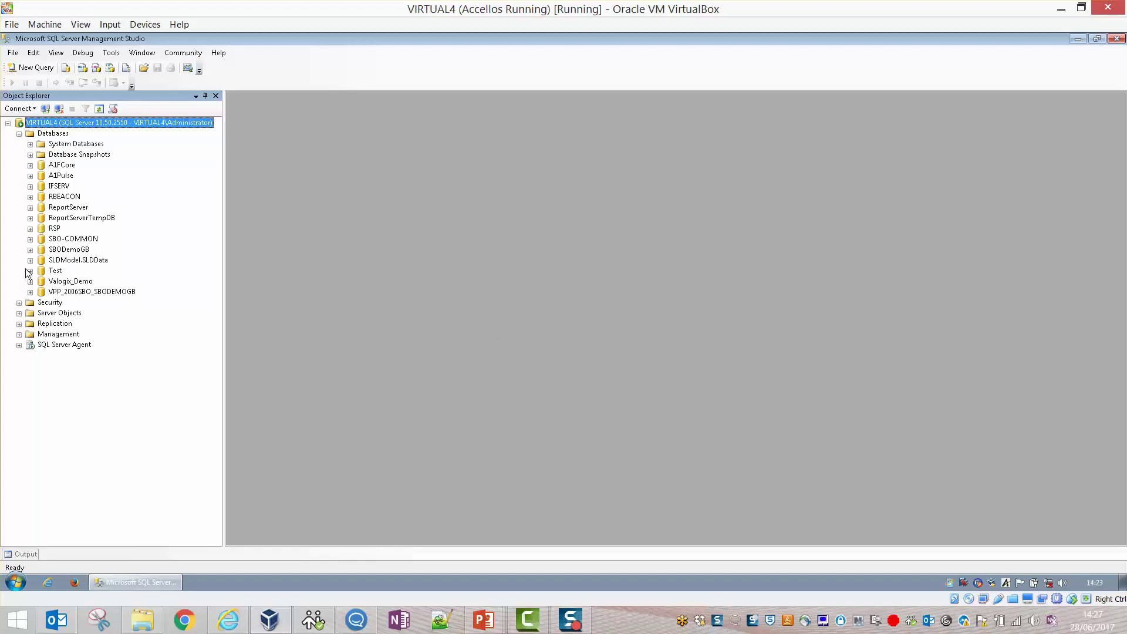
# In Activity Monitor, filter Processes to the Test database and widen the Application column.
pyautogui.click(188, 68)
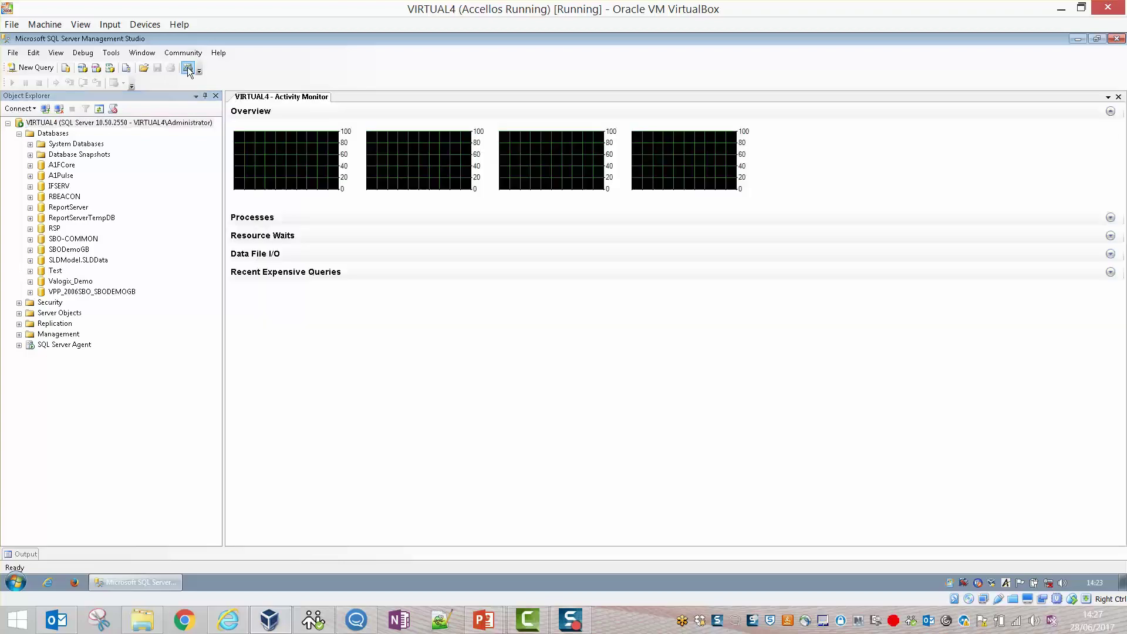
pyautogui.click(290, 219)
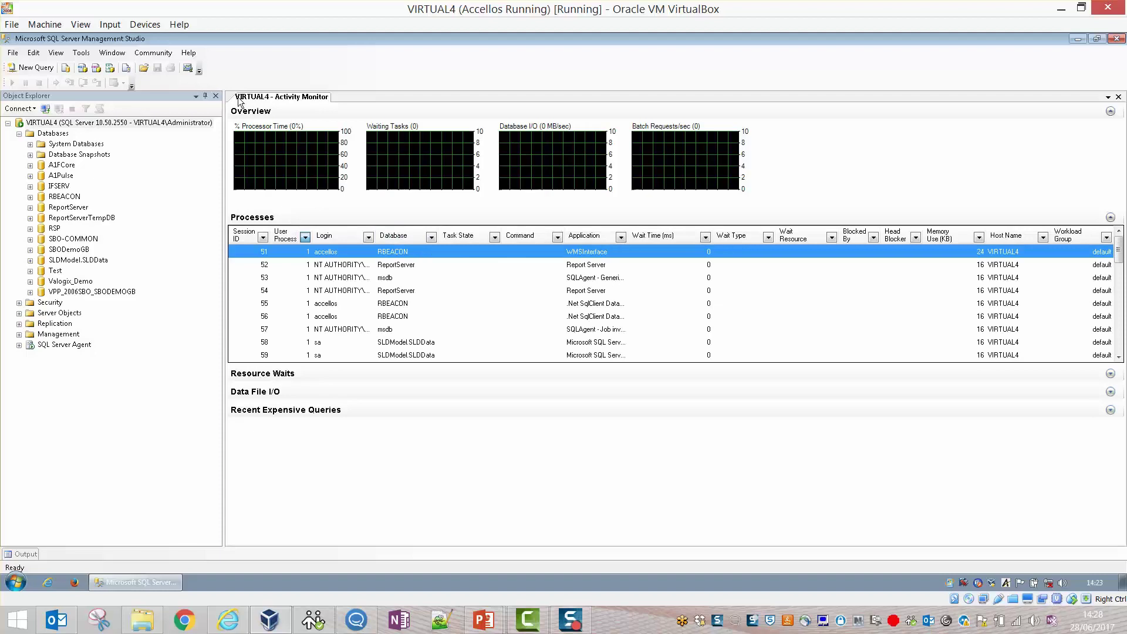
pyautogui.click(431, 238)
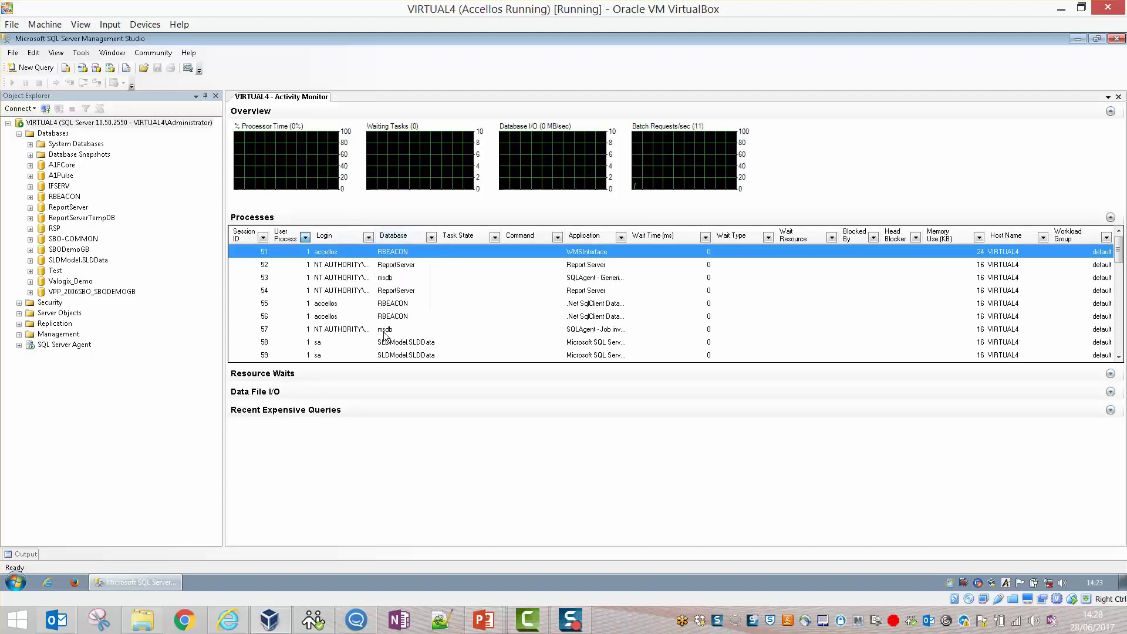
pyautogui.click(430, 236)
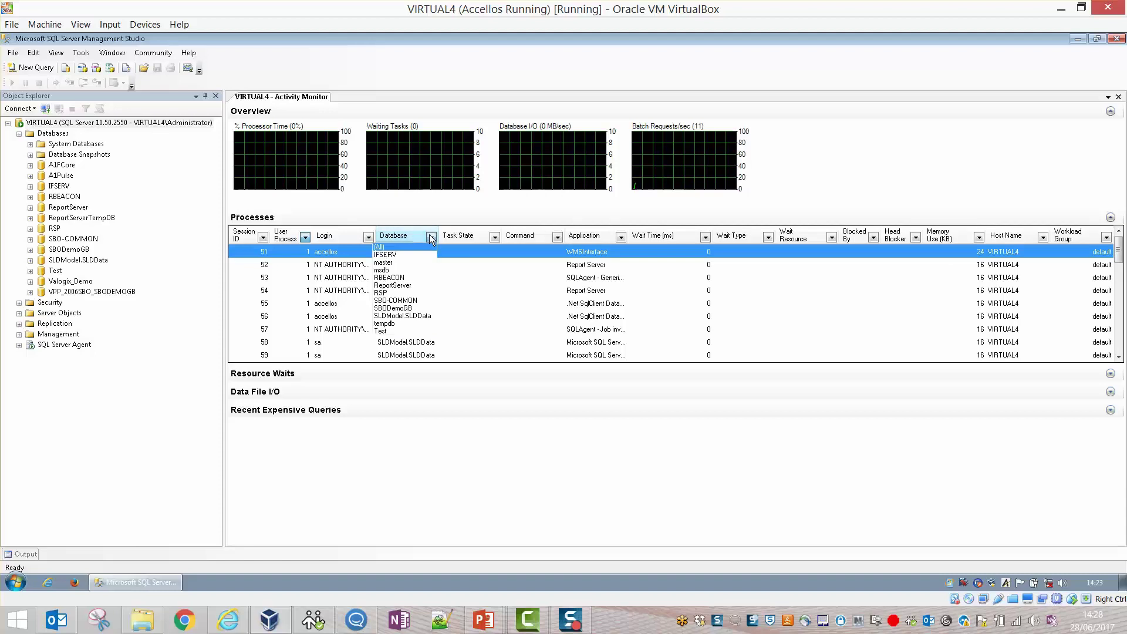
pyautogui.click(380, 332)
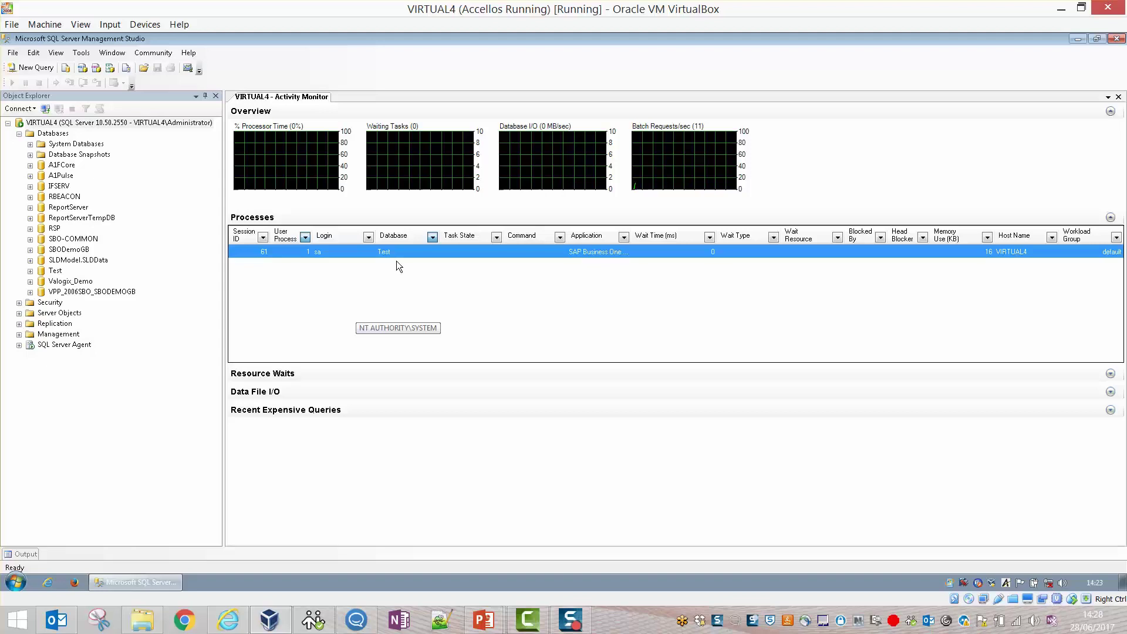
pyautogui.moveTo(627, 235); pyautogui.dragTo(700, 236)
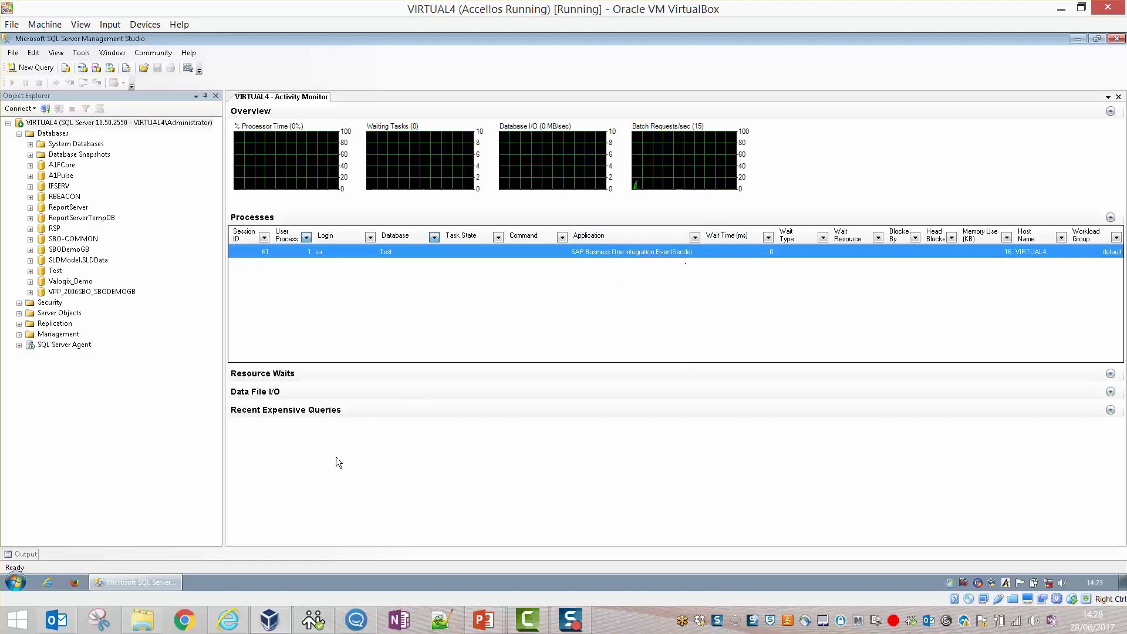
pyautogui.click(18, 586)
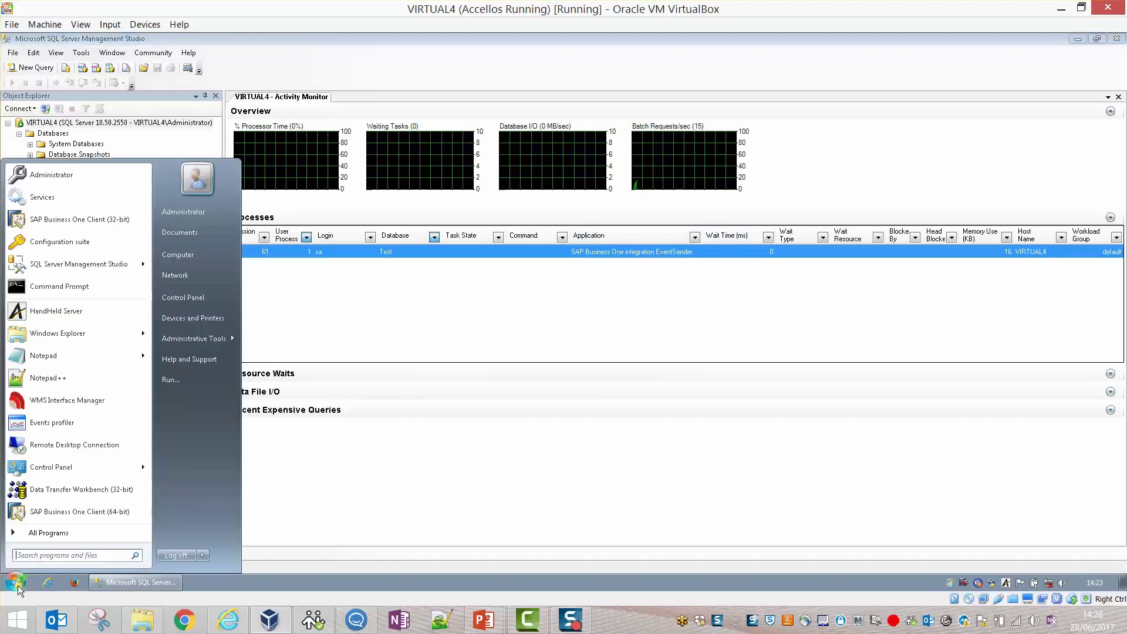
# Stop the SAP Business One EventSender Service from the Windows Services console, then close it.
pyautogui.click(52, 209)
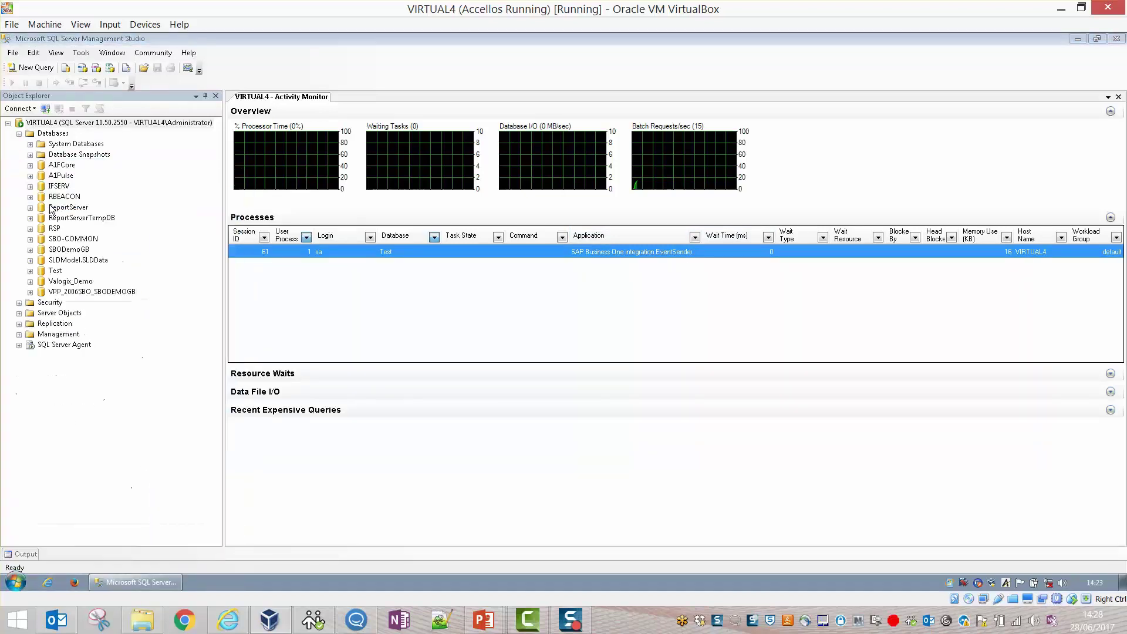
pyautogui.click(309, 272)
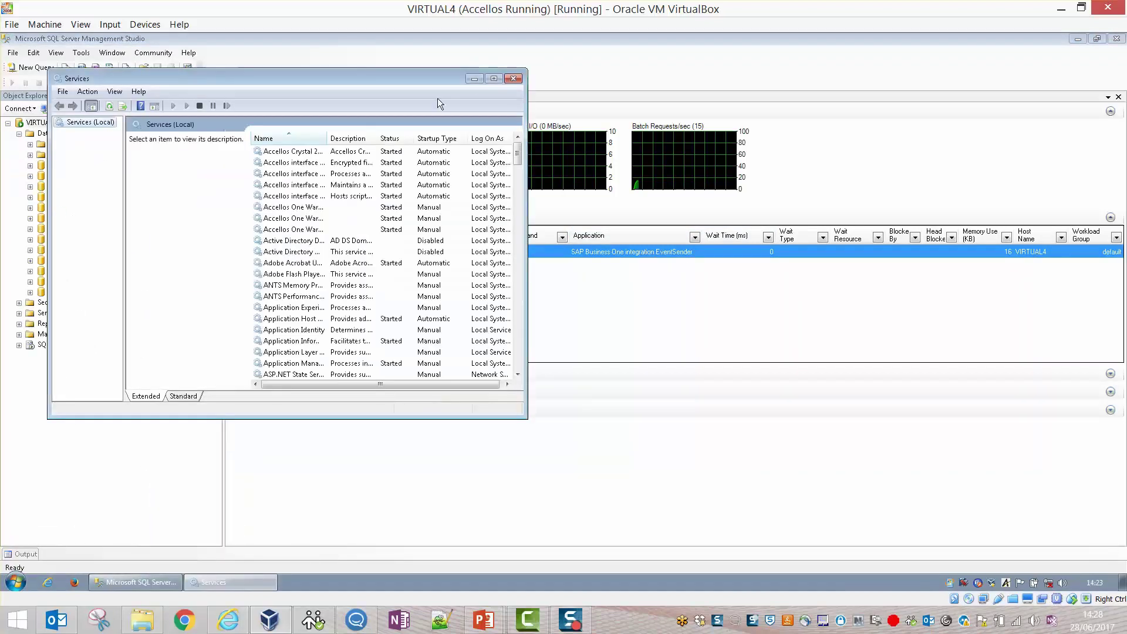
pyautogui.click(493, 78)
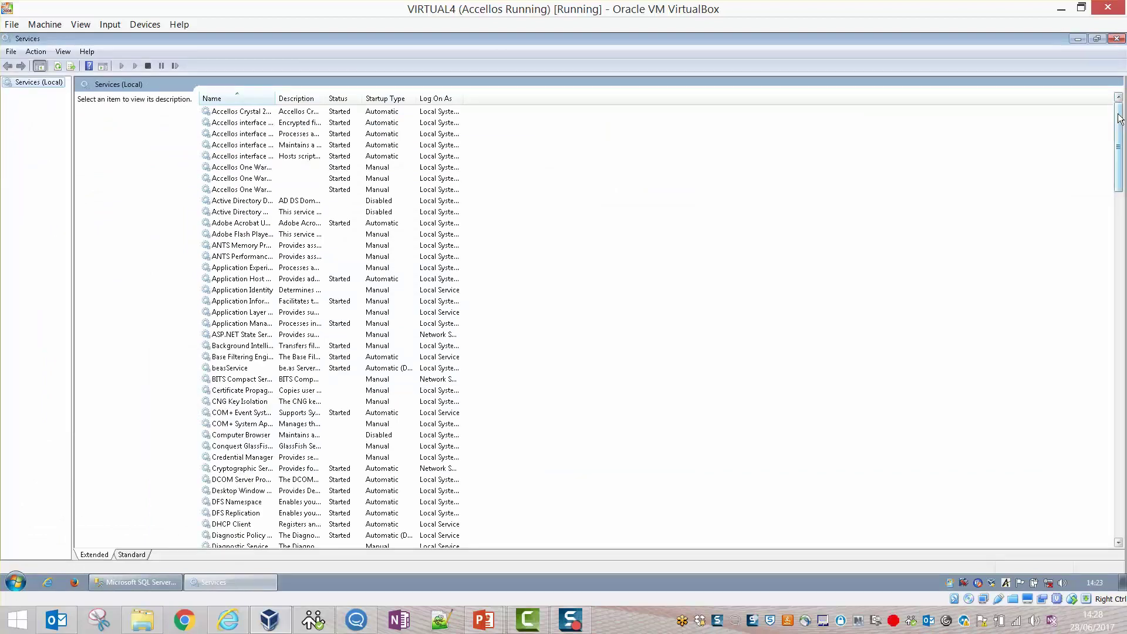
pyautogui.moveTo(1119, 118); pyautogui.dragTo(1125, 300)
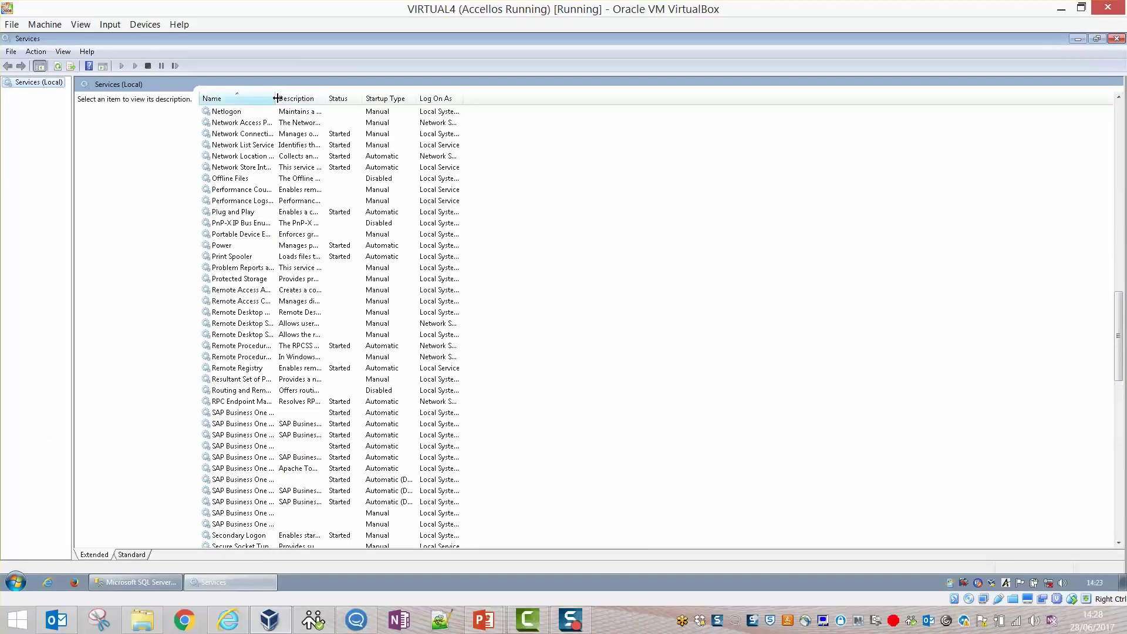
pyautogui.moveTo(277, 98); pyautogui.dragTo(386, 235)
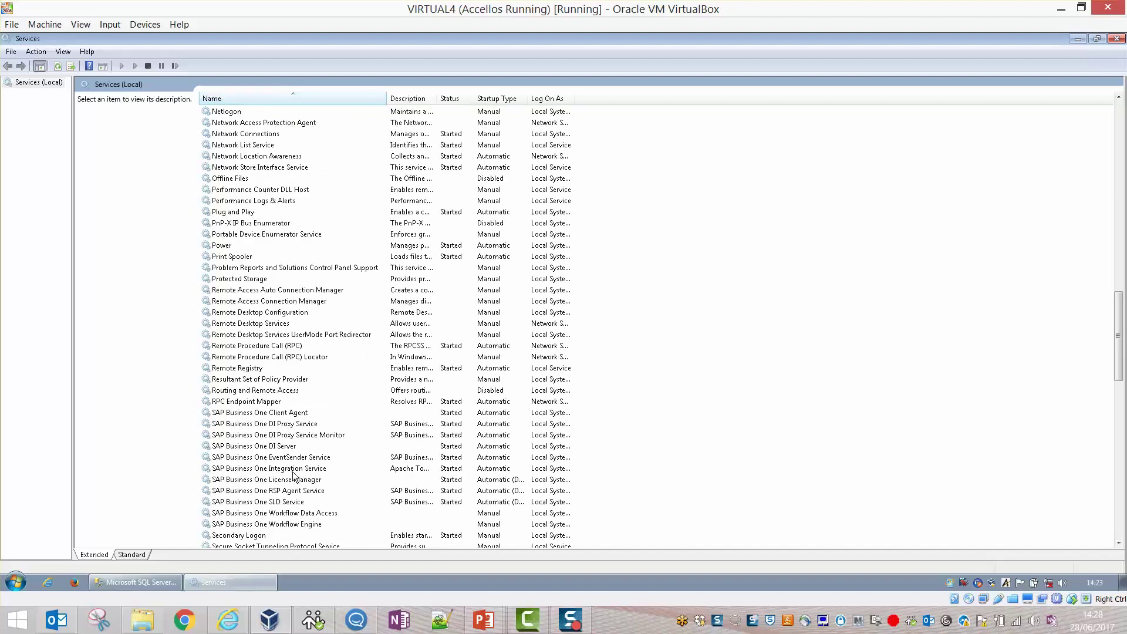
pyautogui.click(292, 460)
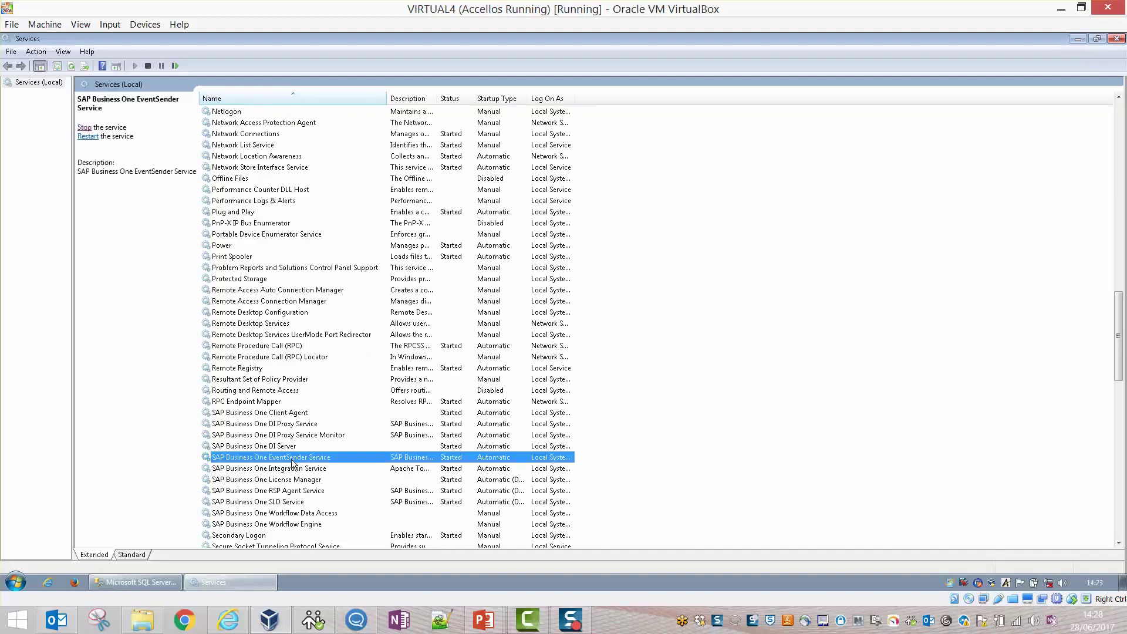
pyautogui.click(84, 126)
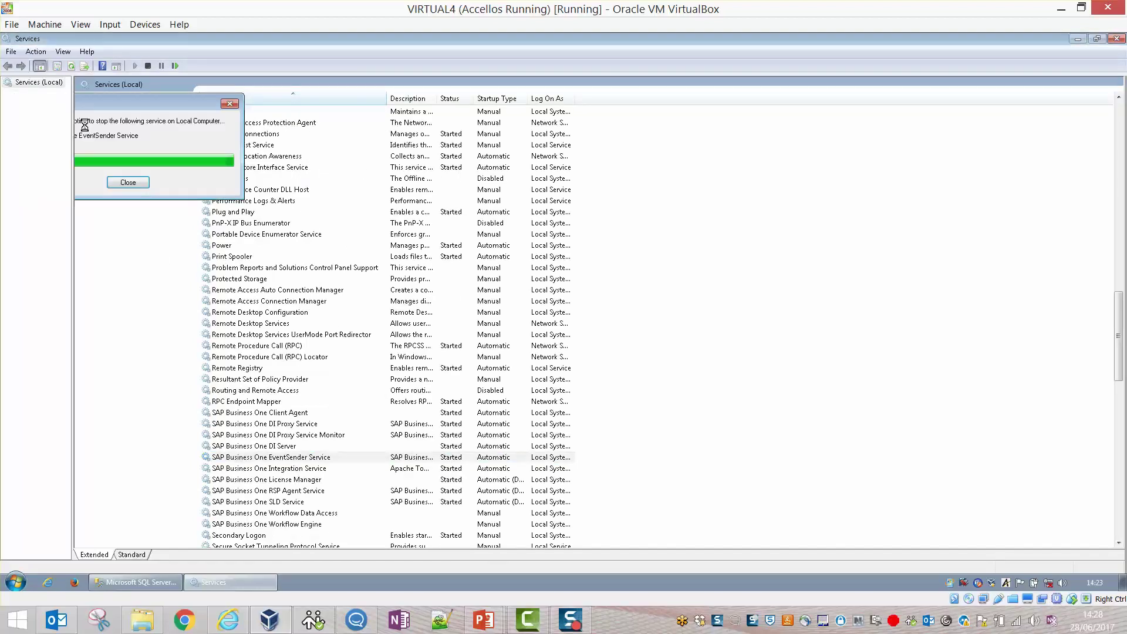
pyautogui.click(84, 127)
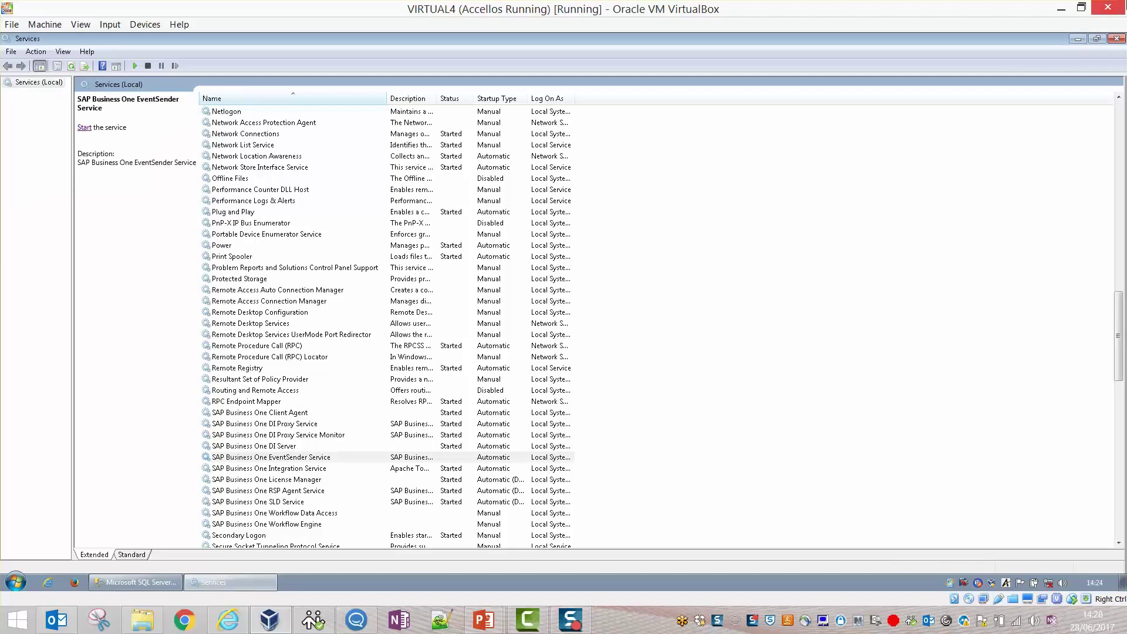
pyautogui.click(1115, 41)
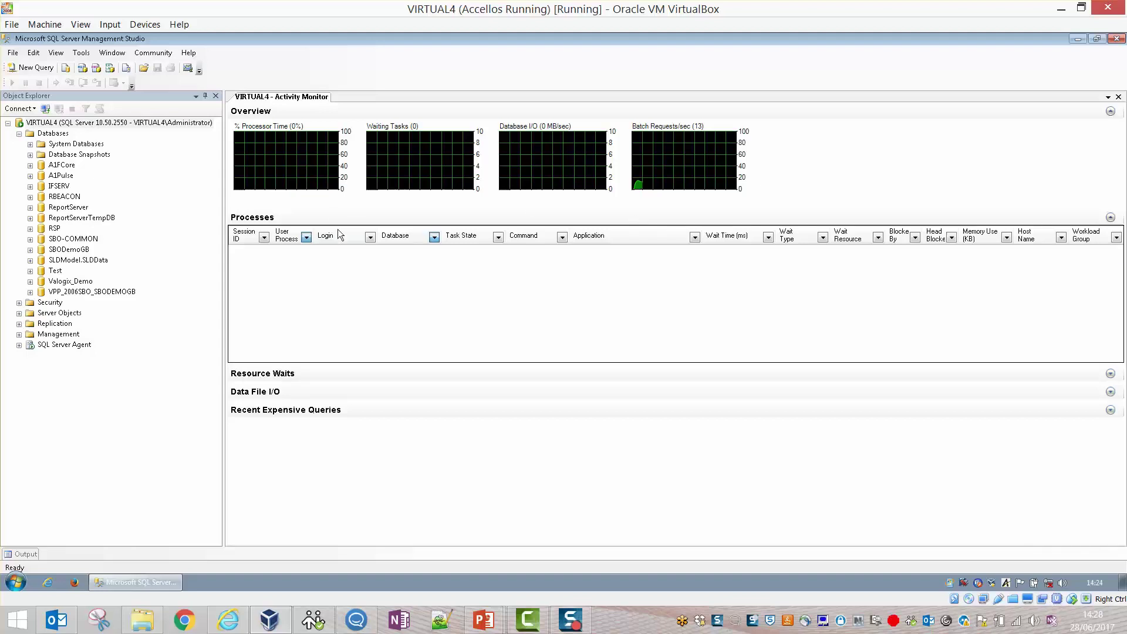
# Show Activity Monitor processes for (All) databases sorted by Database, then close Activity Monitor.
pyautogui.click(434, 237)
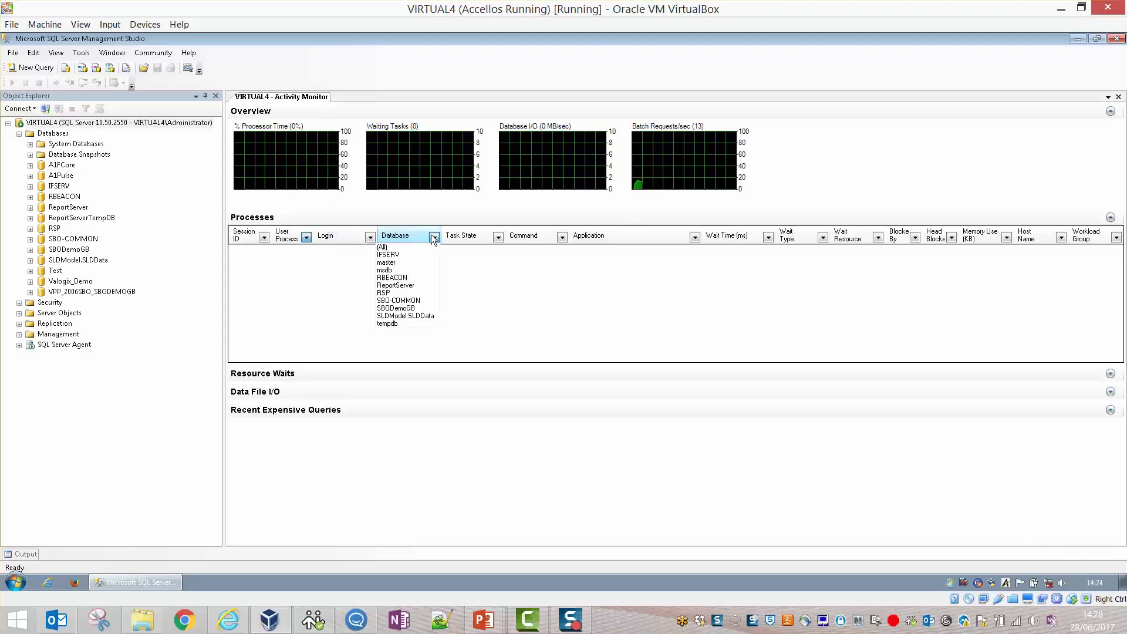
pyautogui.click(434, 236)
pyautogui.click(433, 236)
pyautogui.click(408, 246)
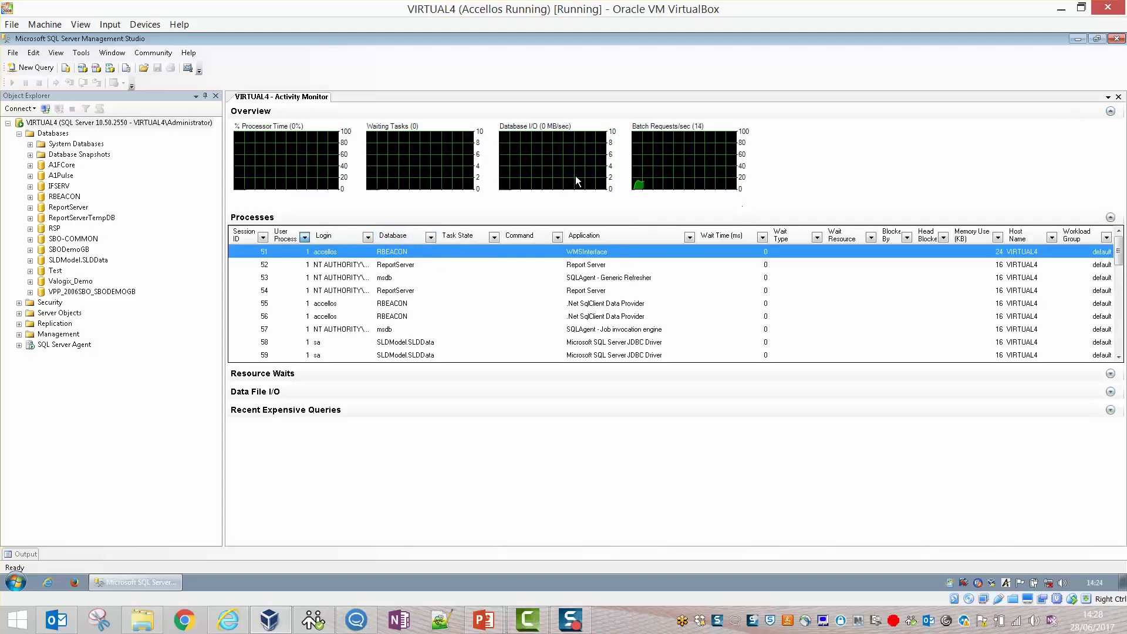
pyautogui.click(424, 238)
pyautogui.click(430, 237)
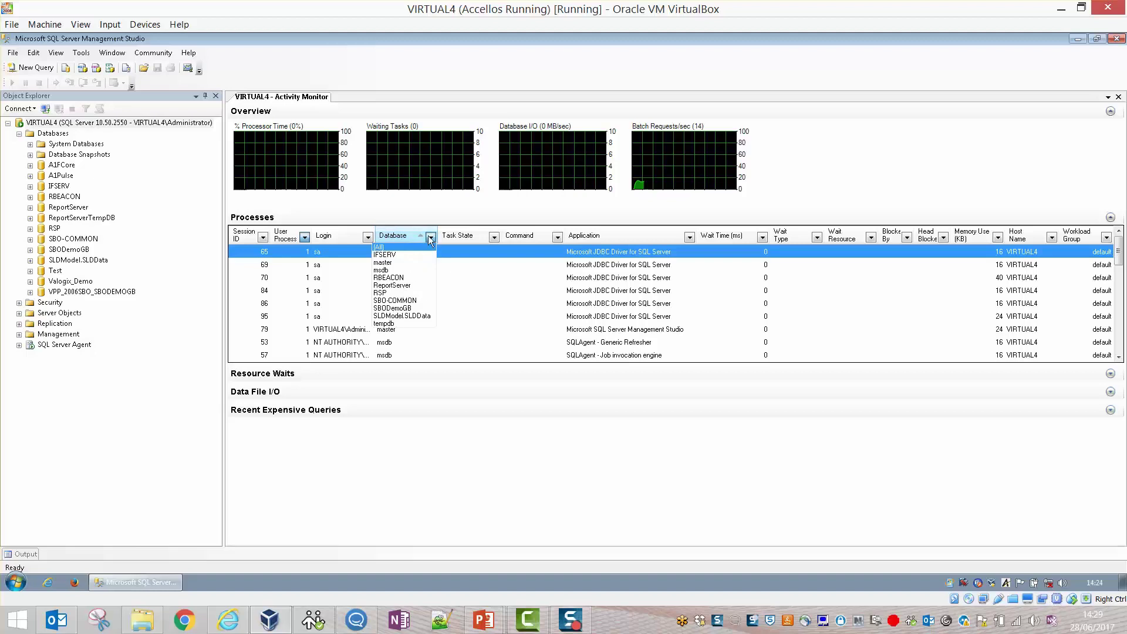
pyautogui.click(1119, 97)
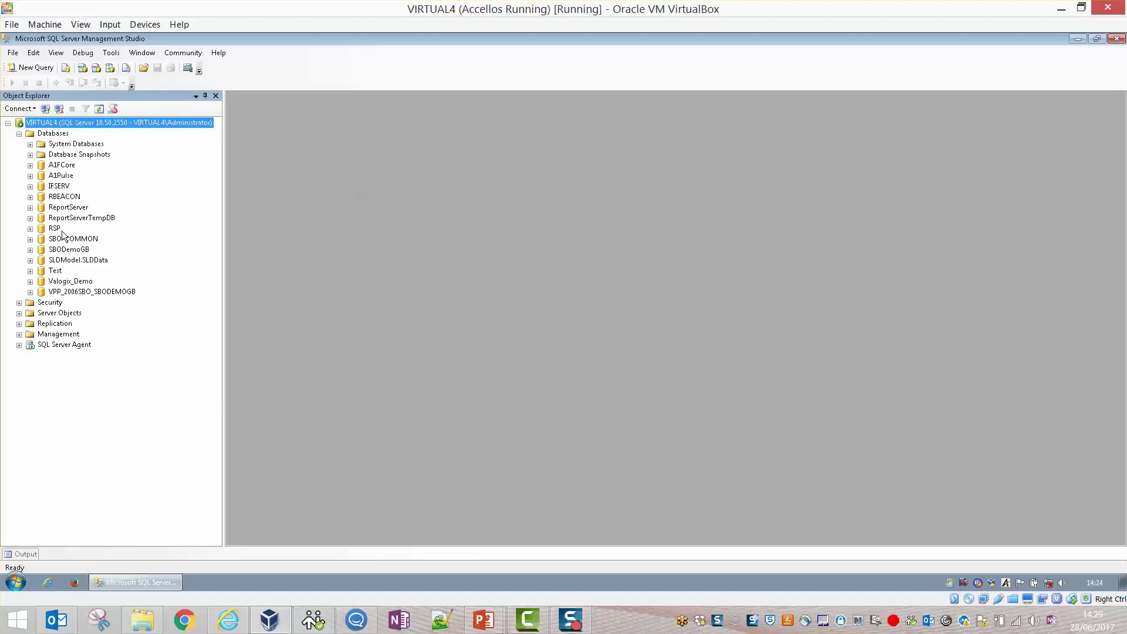
# Set up a restore into Test from the live.bak backup file, selecting the SBODemoGB full backup.
pyautogui.rightClick(56, 270)
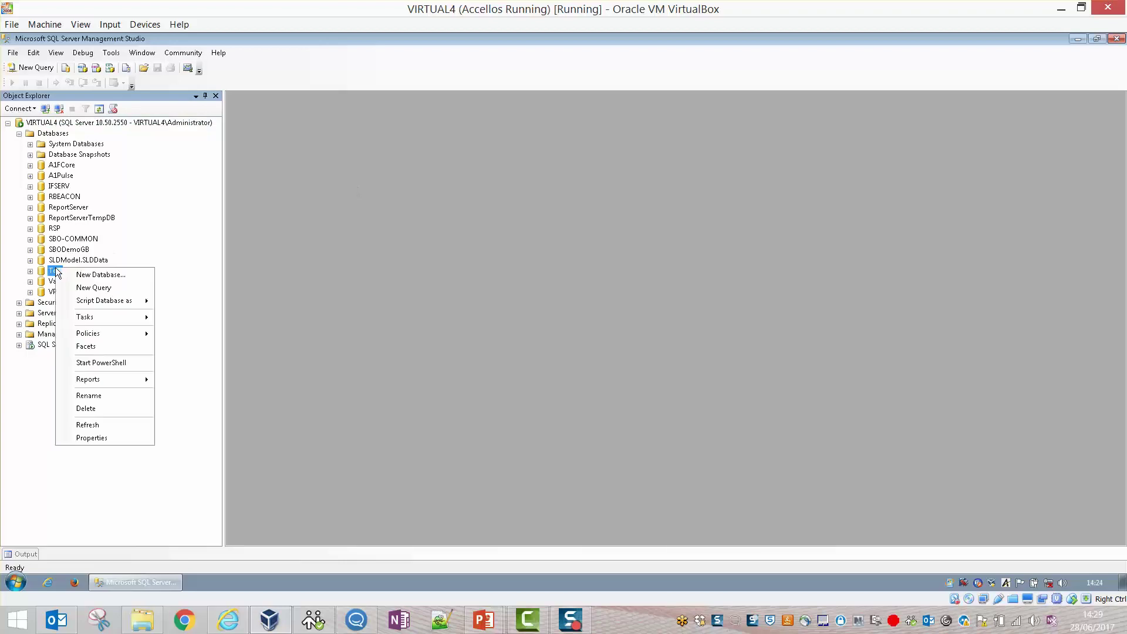
pyautogui.moveTo(109, 323)
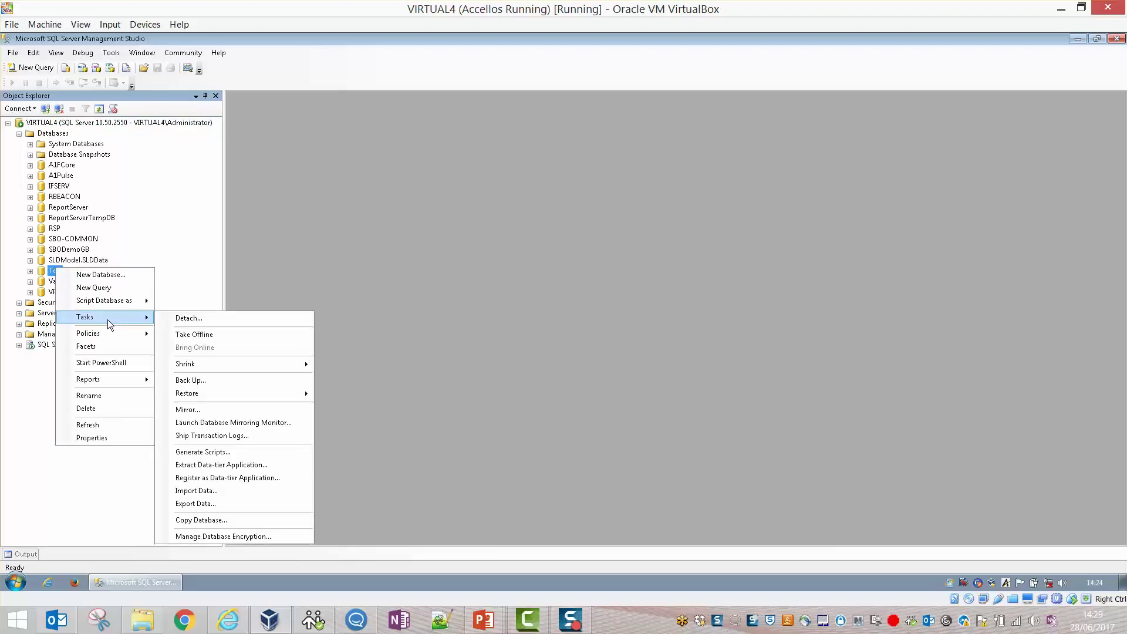
pyautogui.moveTo(305, 395)
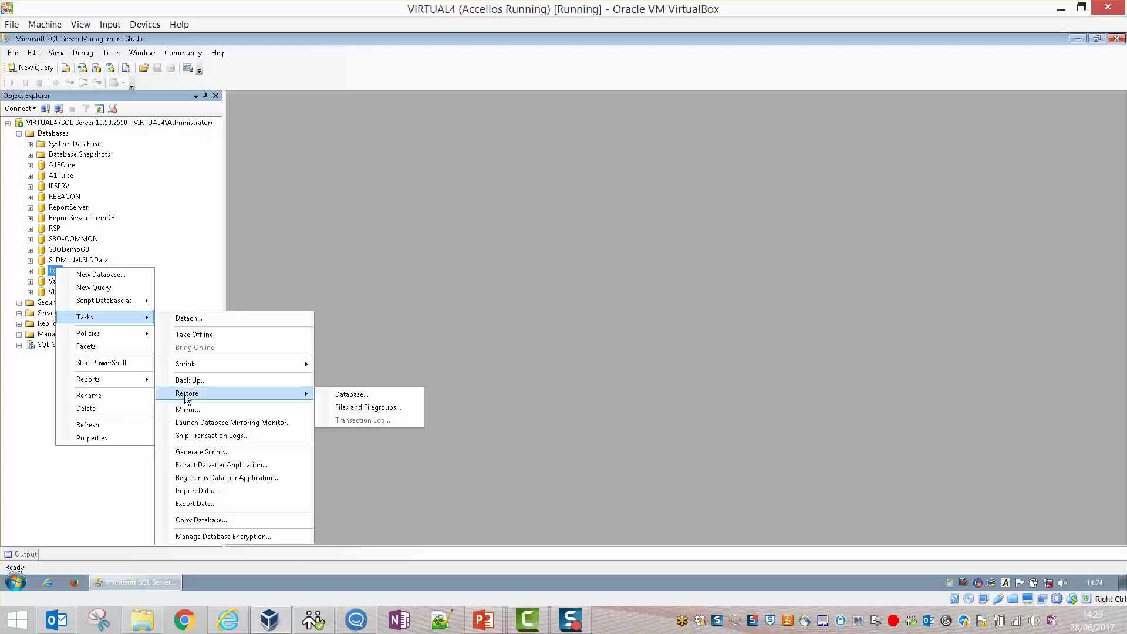
pyautogui.click(363, 396)
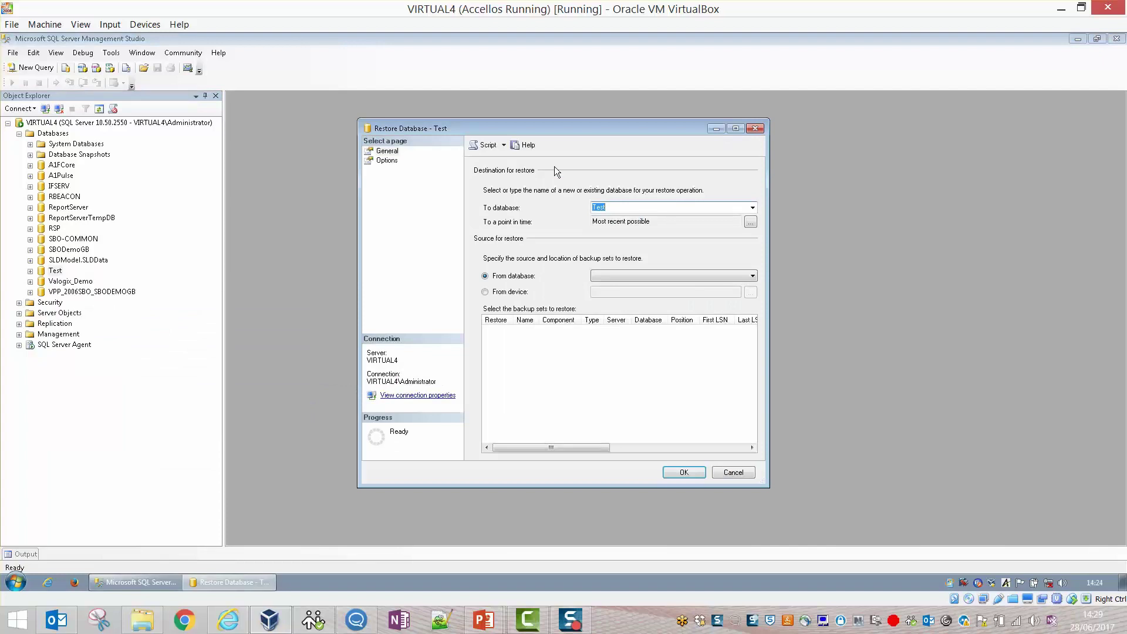
pyautogui.click(505, 294)
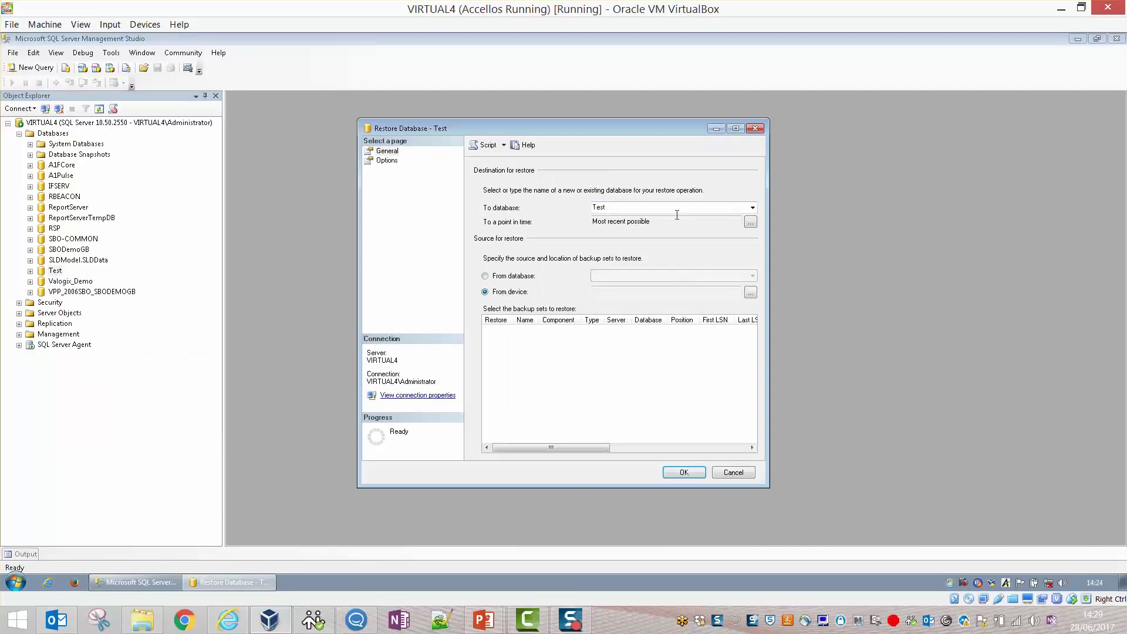
pyautogui.click(750, 292)
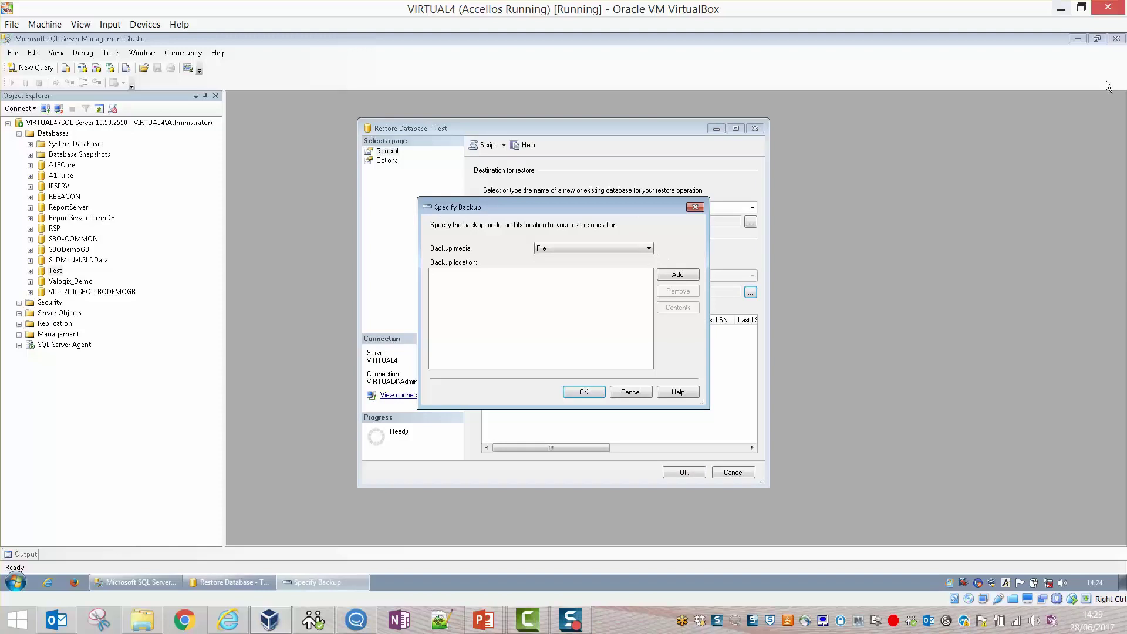
pyautogui.click(675, 275)
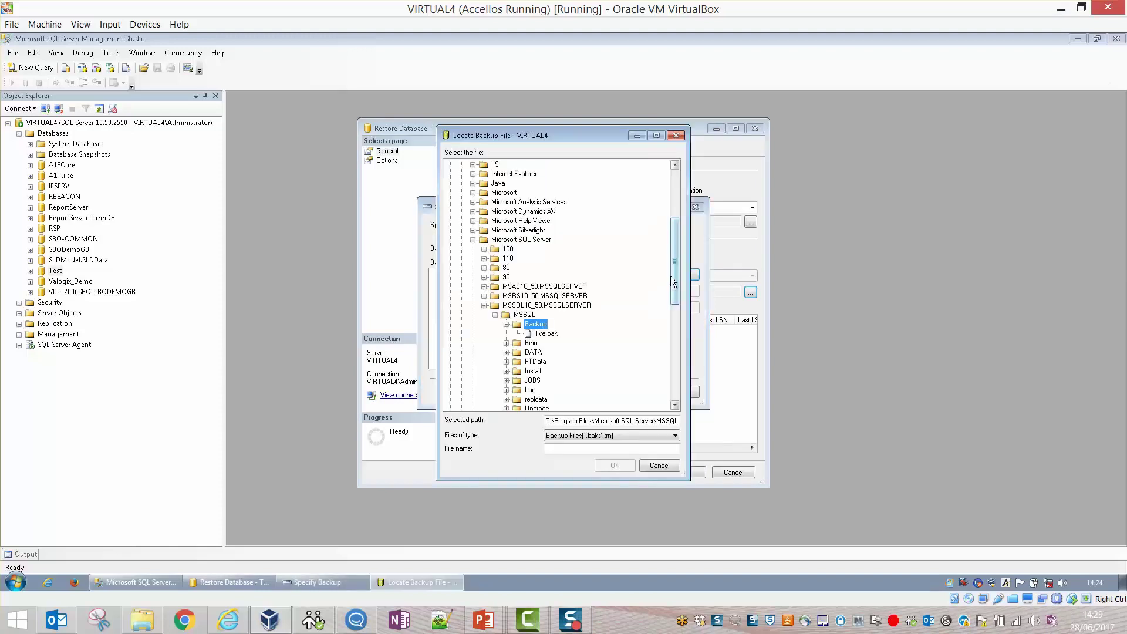
pyautogui.click(548, 333)
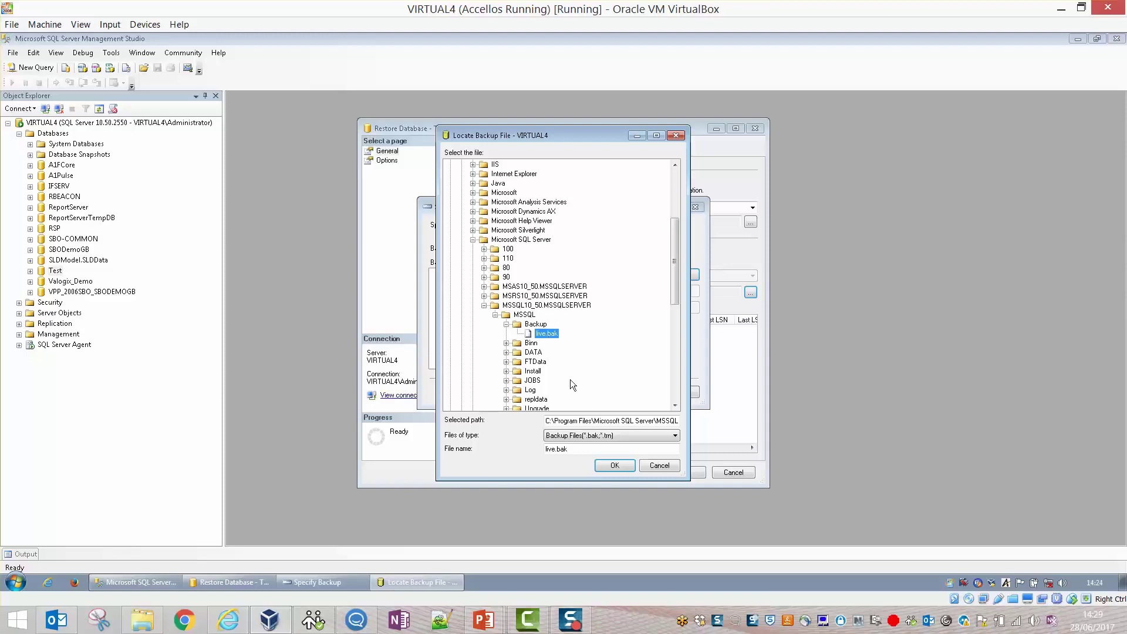
pyautogui.click(615, 465)
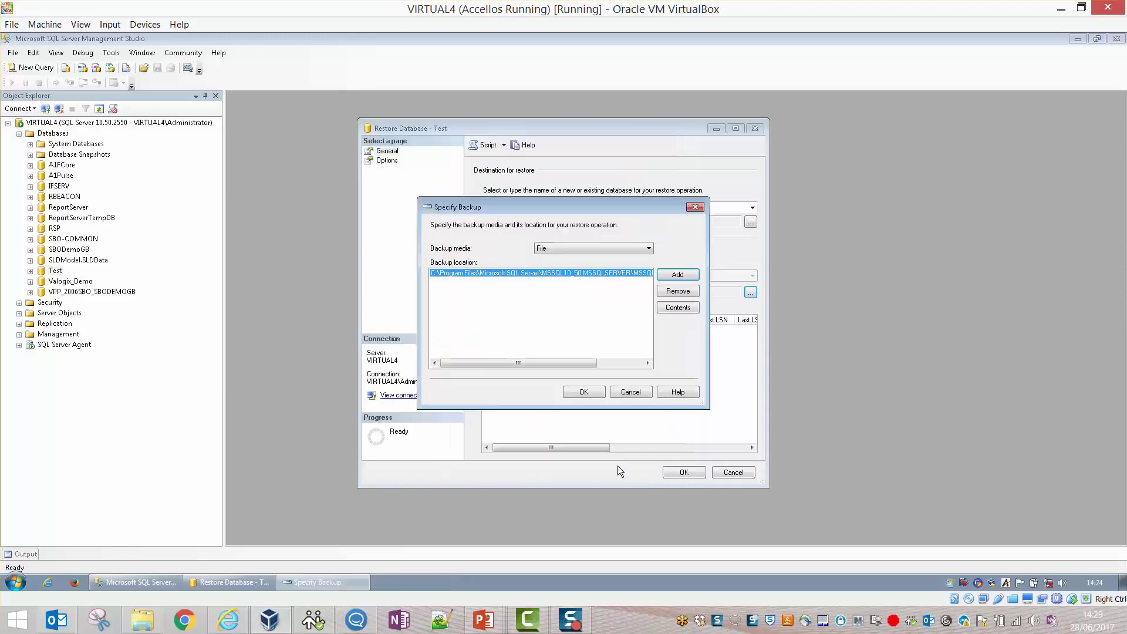
pyautogui.click(600, 396)
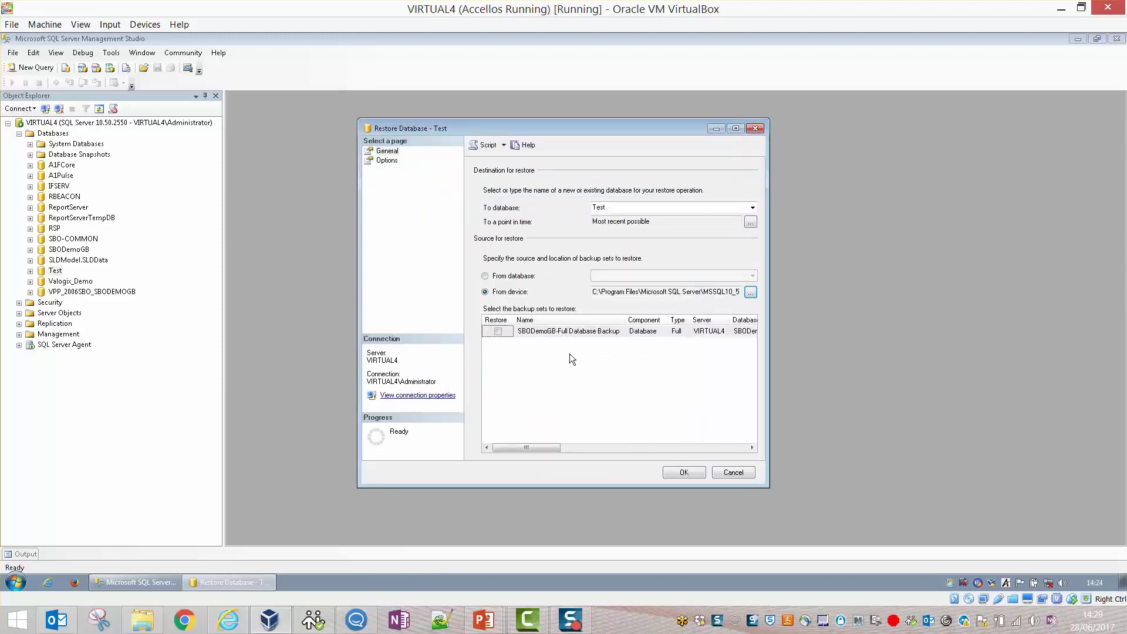
pyautogui.click(503, 333)
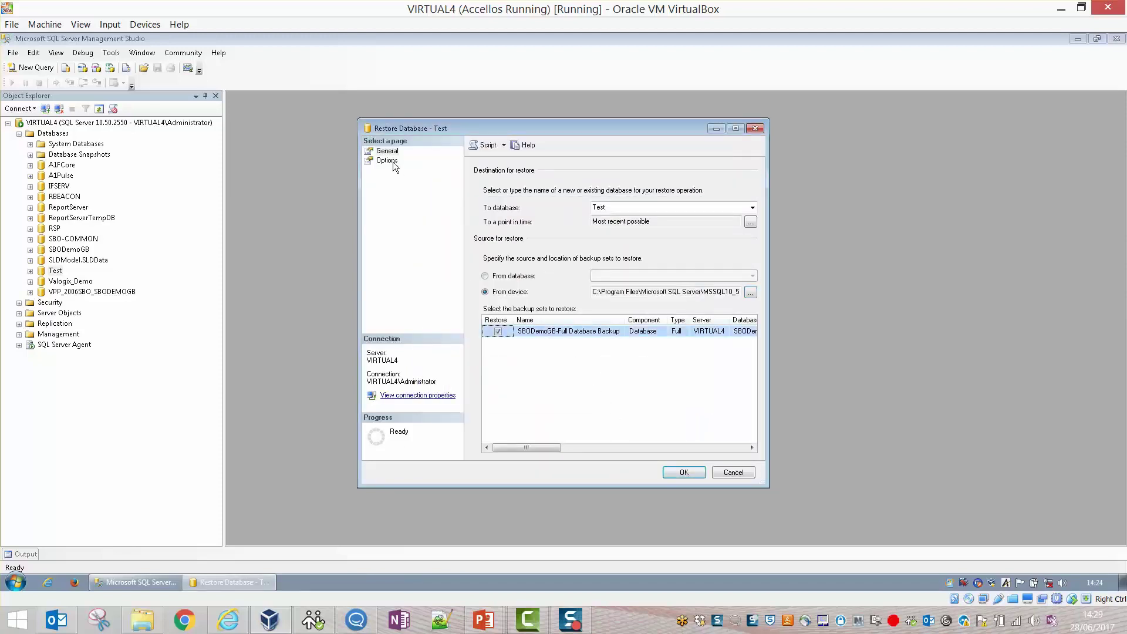
# Allow overwriting the existing Test database and browse to C:\Program Files\Microsoft SQL Server for the data file.
pyautogui.click(387, 161)
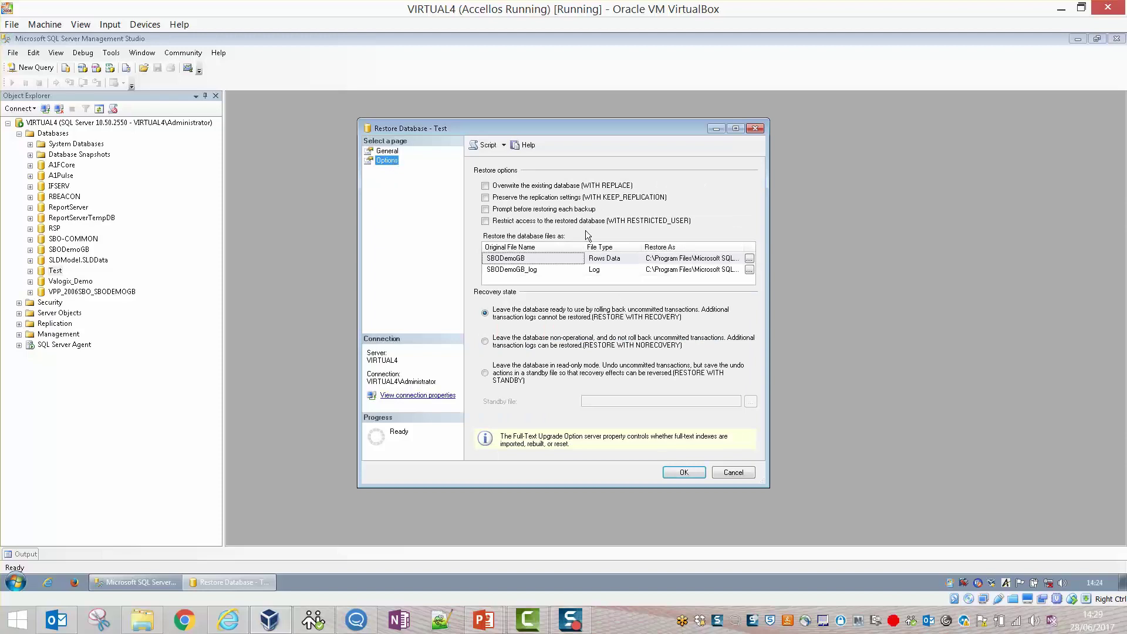
pyautogui.click(567, 186)
pyautogui.click(749, 259)
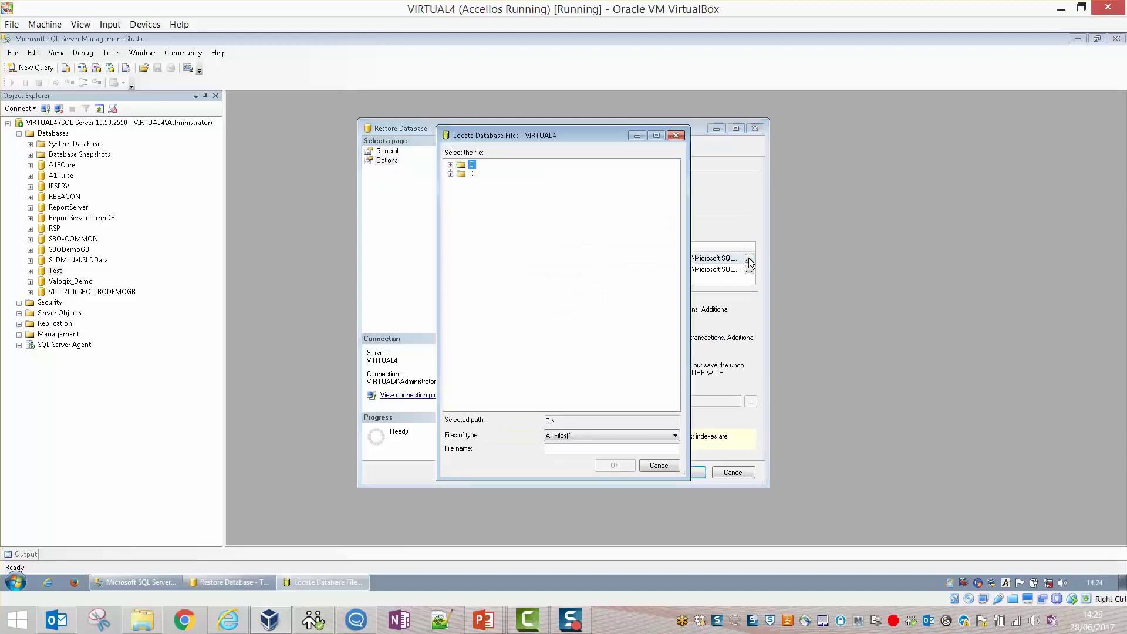
pyautogui.click(450, 165)
pyautogui.click(502, 276)
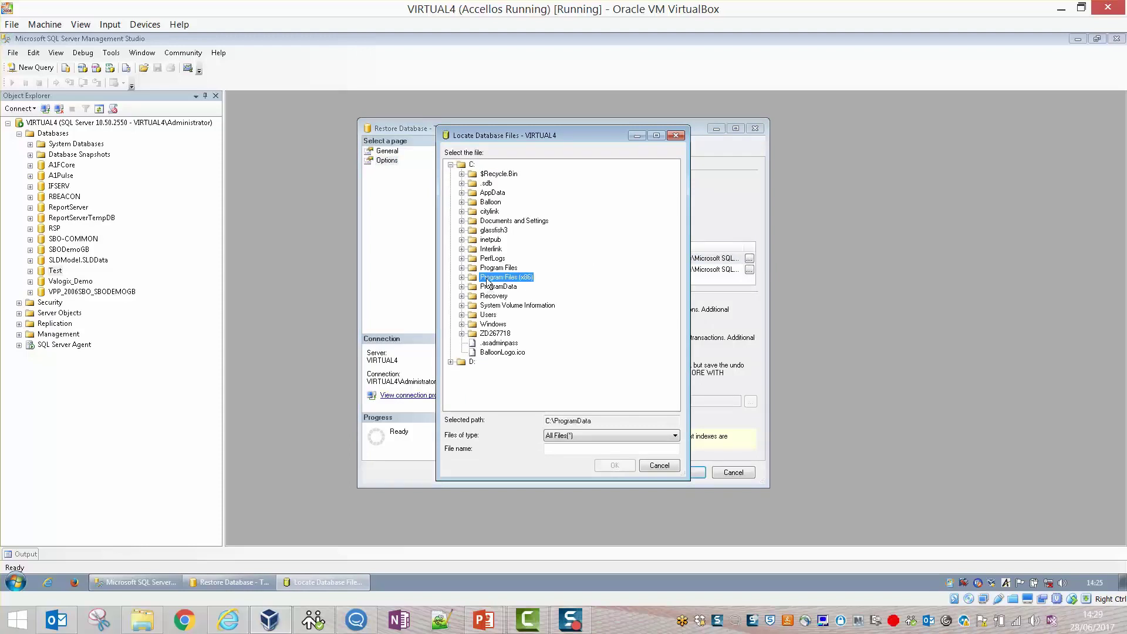
pyautogui.click(462, 277)
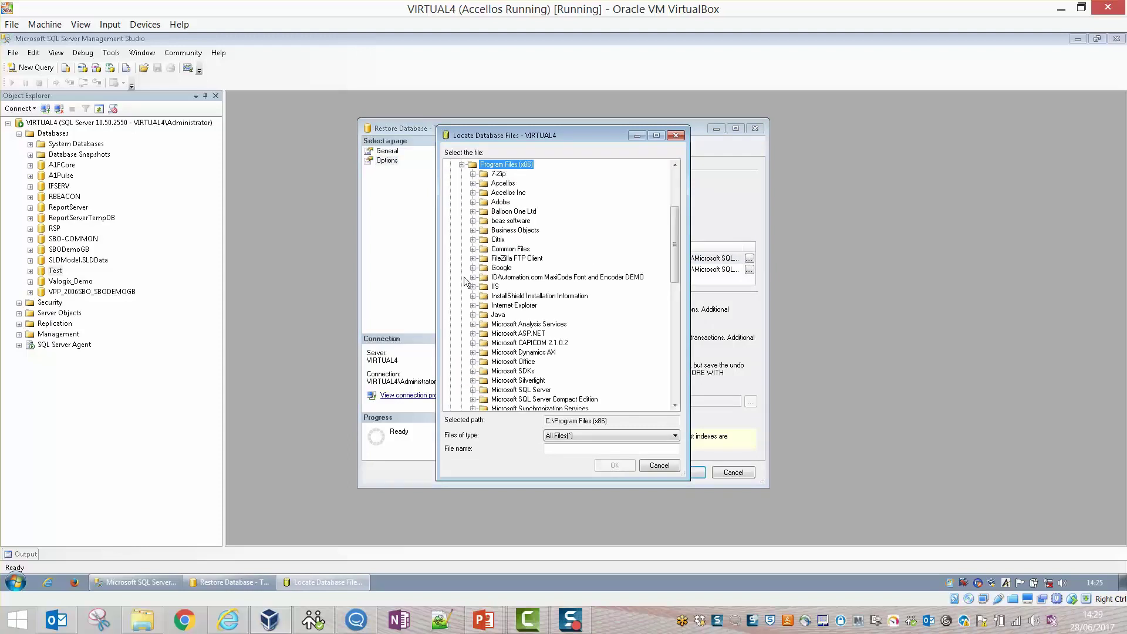
pyautogui.click(461, 165)
pyautogui.click(499, 268)
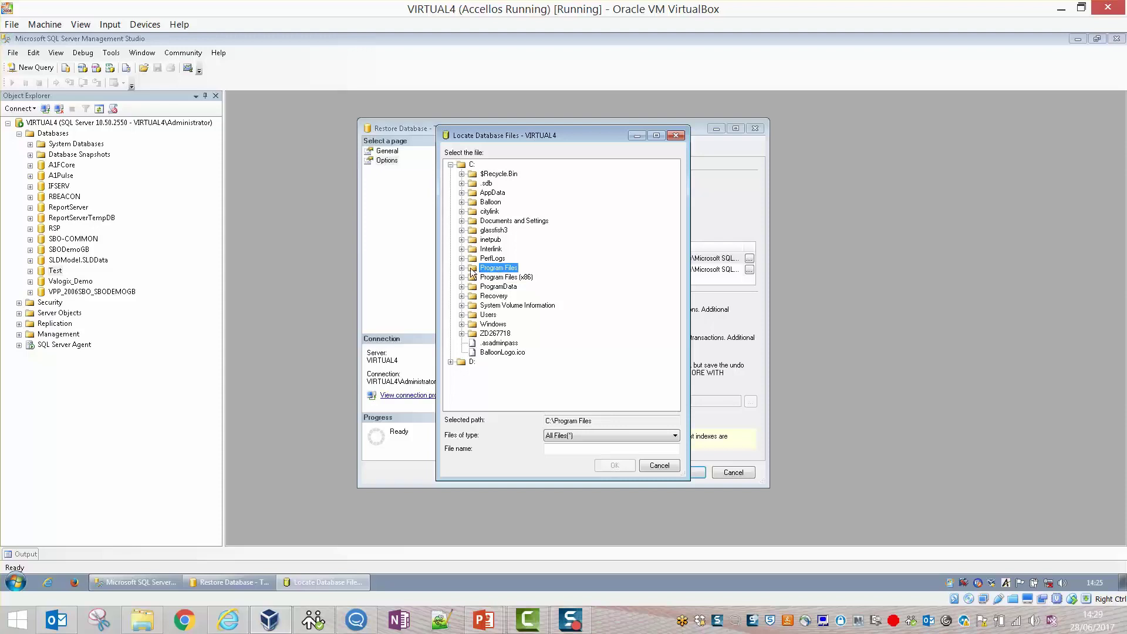
pyautogui.click(462, 267)
pyautogui.click(520, 267)
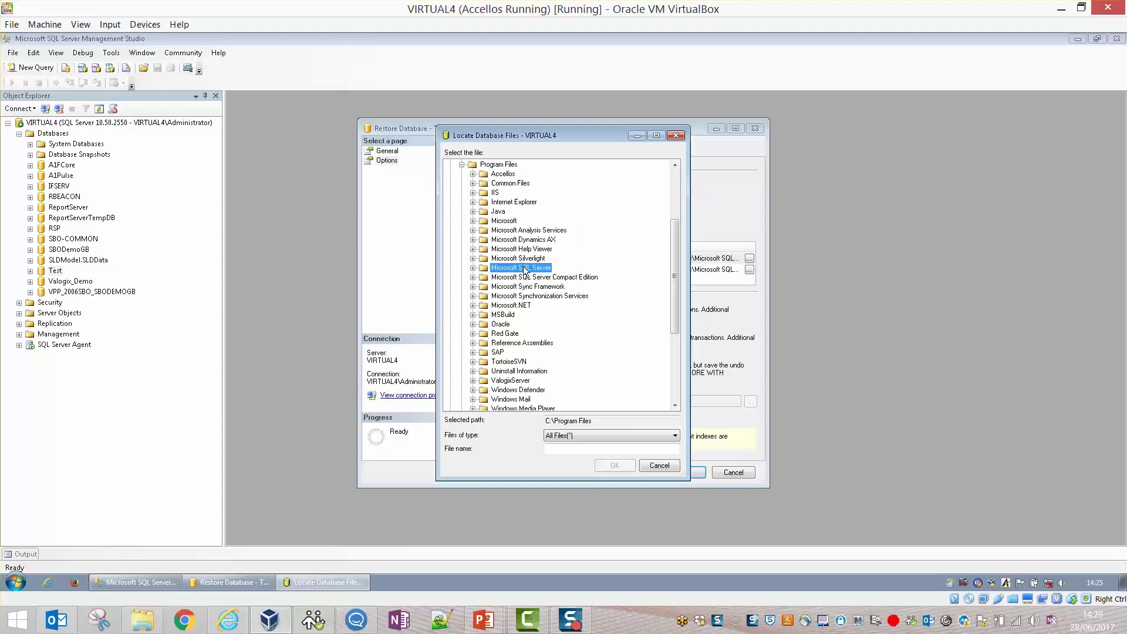
pyautogui.doubleClick(480, 268)
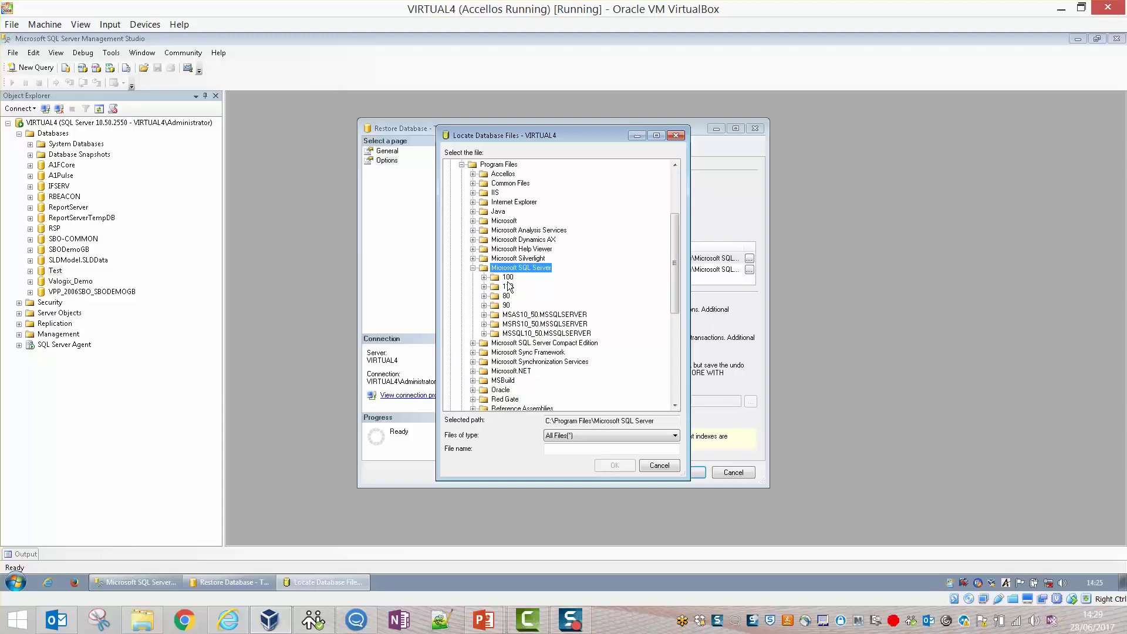
# Map the data file to Test.mdf in MSSQL10_50.MSSQLSERVER\MSSQL\DATA.
pyautogui.click(508, 324)
pyautogui.click(508, 333)
pyautogui.click(485, 333)
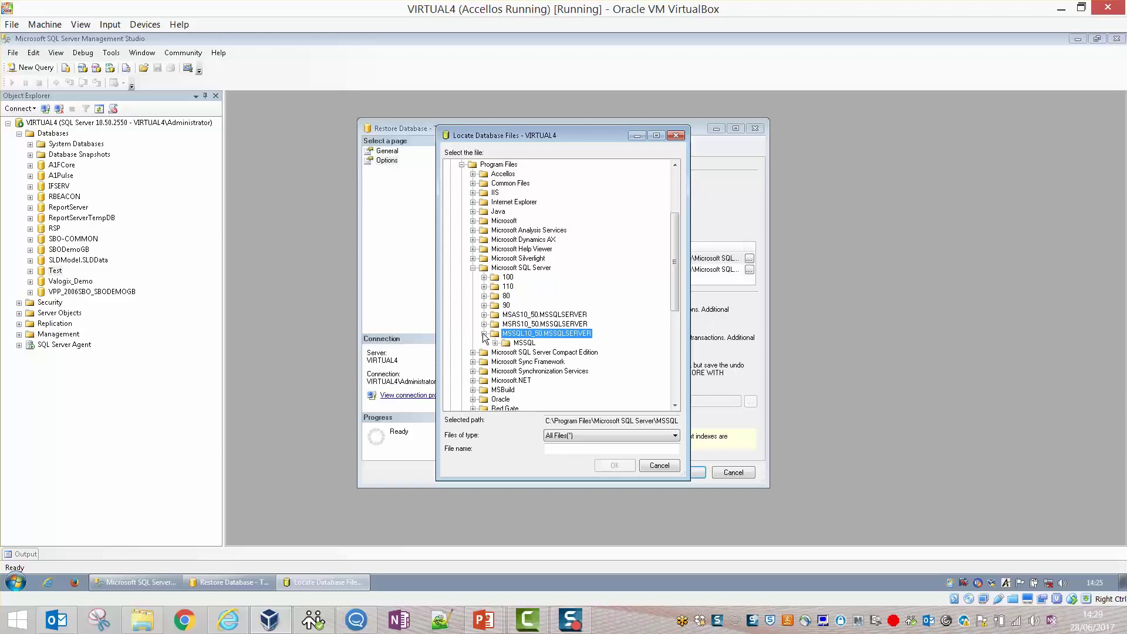
pyautogui.click(508, 343)
pyautogui.doubleClick(508, 344)
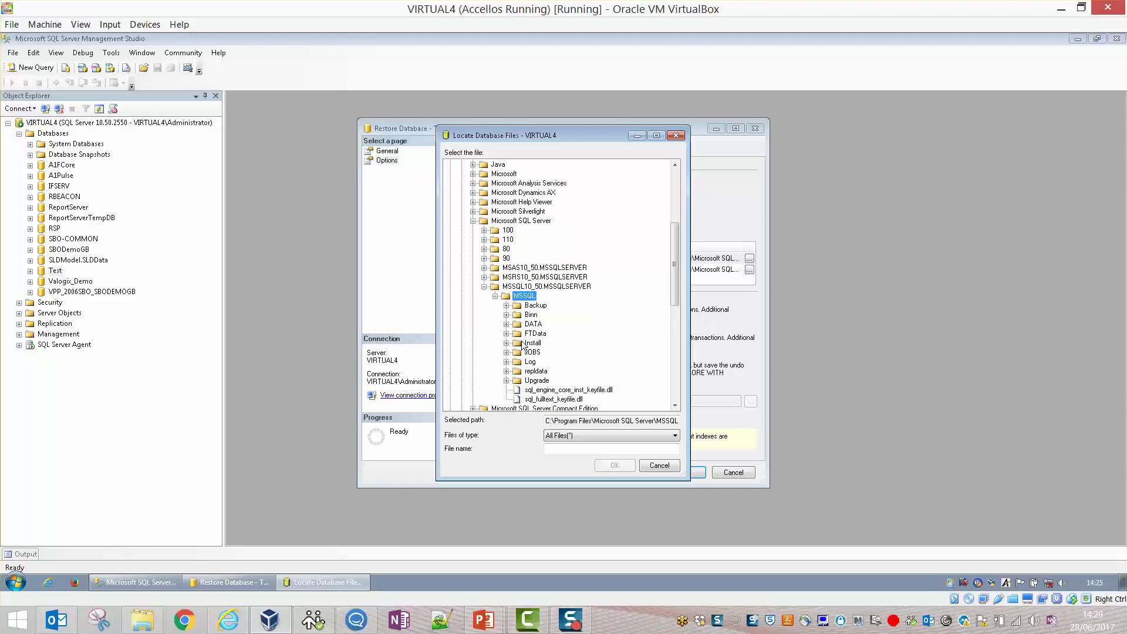
pyautogui.click(531, 315)
pyautogui.click(537, 326)
pyautogui.click(506, 325)
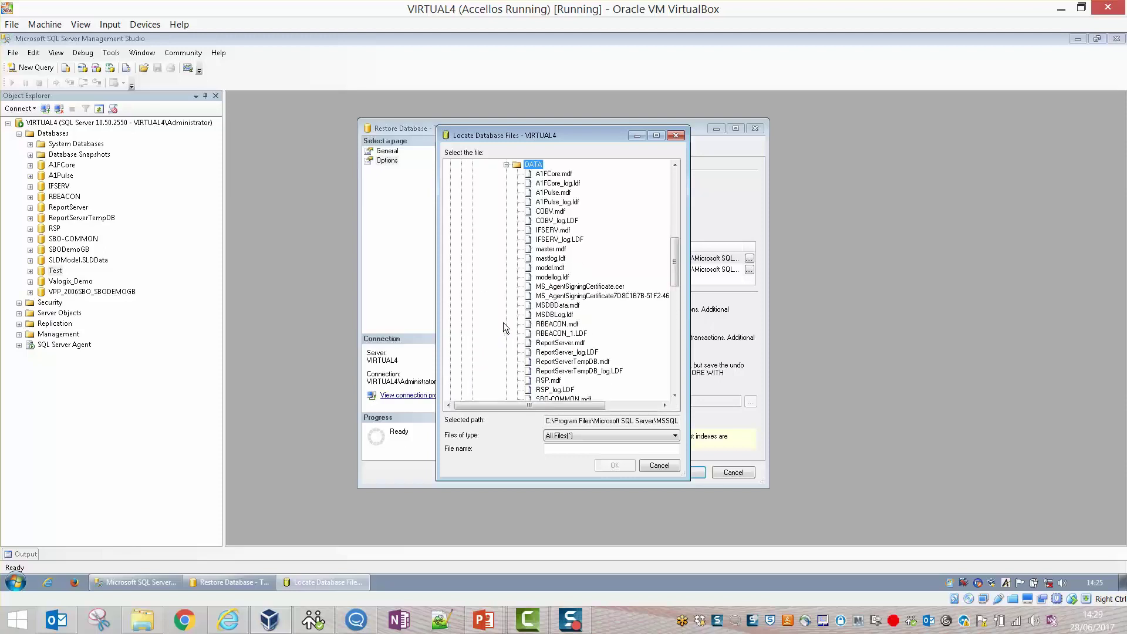
pyautogui.moveTo(675, 261); pyautogui.dragTo(674, 285)
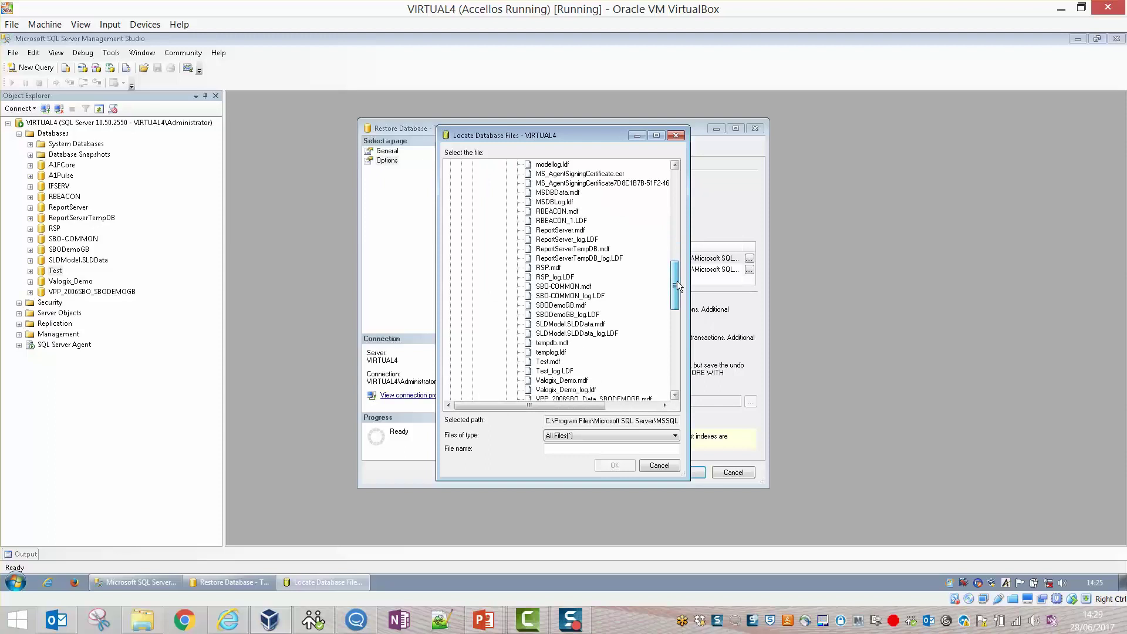
pyautogui.click(554, 362)
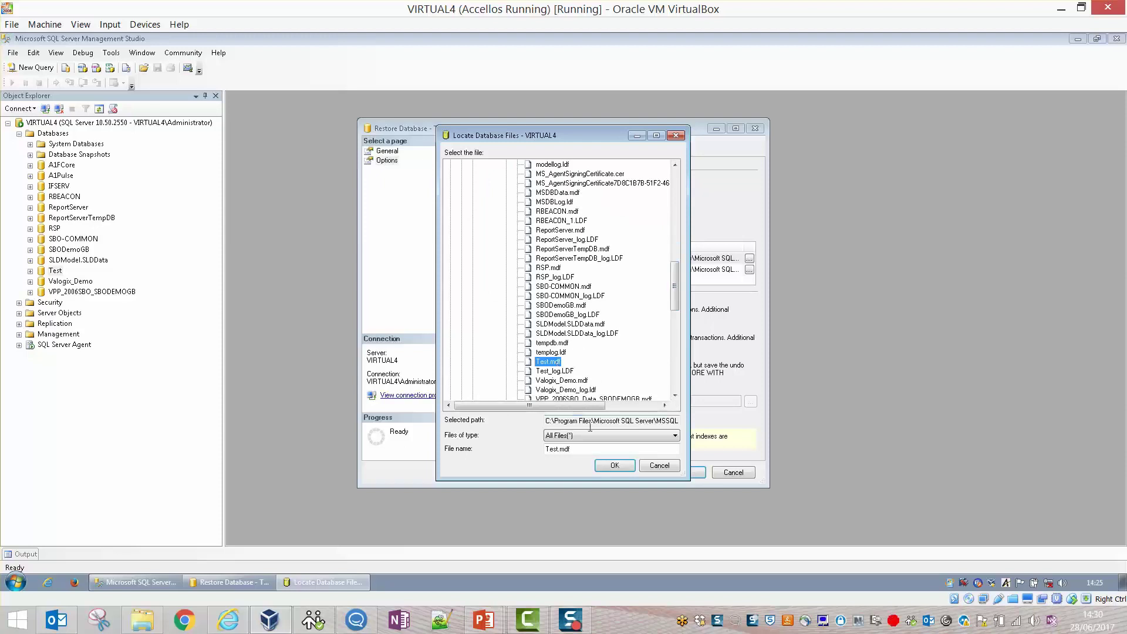
pyautogui.click(605, 464)
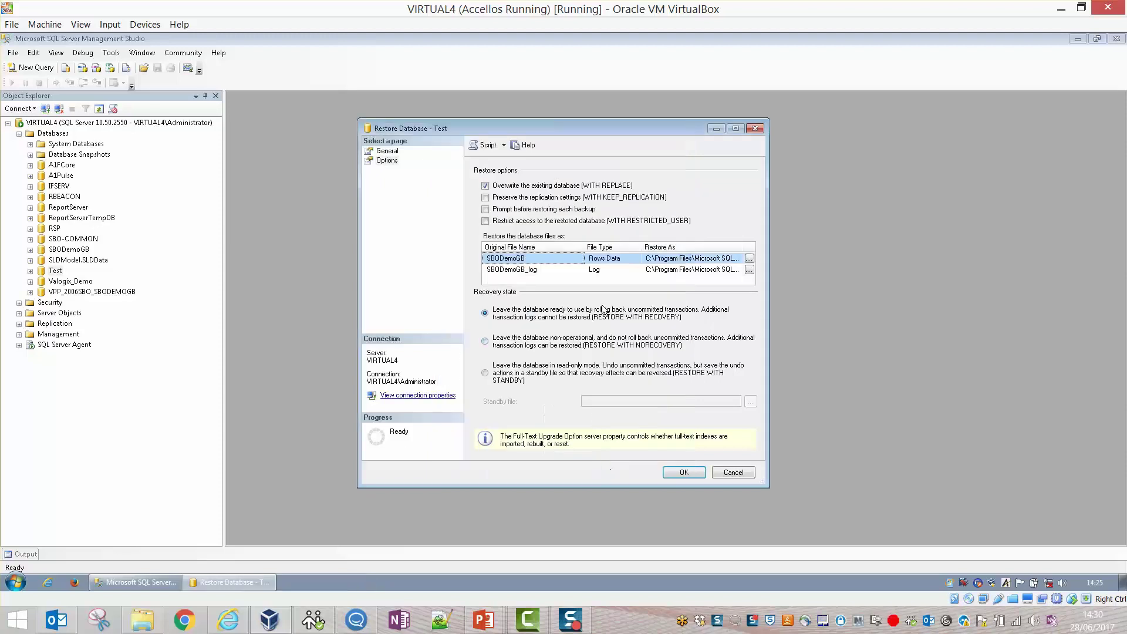
pyautogui.click(749, 270)
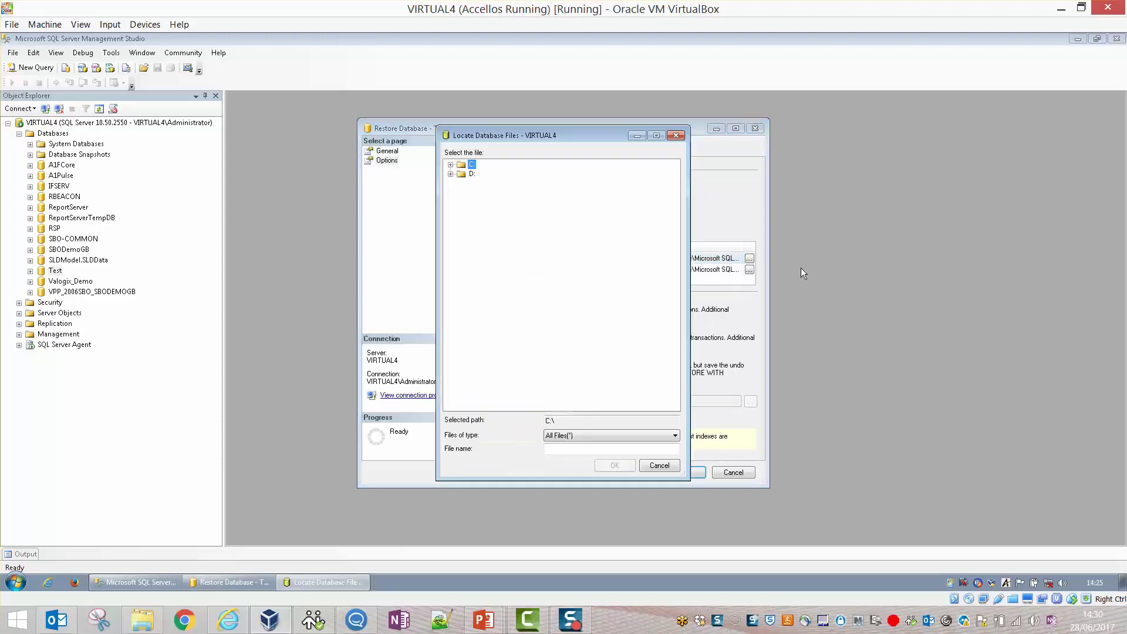
# Map the log file to Test_log.LDF in C:\Program Files\Microsoft SQL Server\MSSQL10_50.MSSQLSERVER\MSSQL\DATA.
pyautogui.click(450, 165)
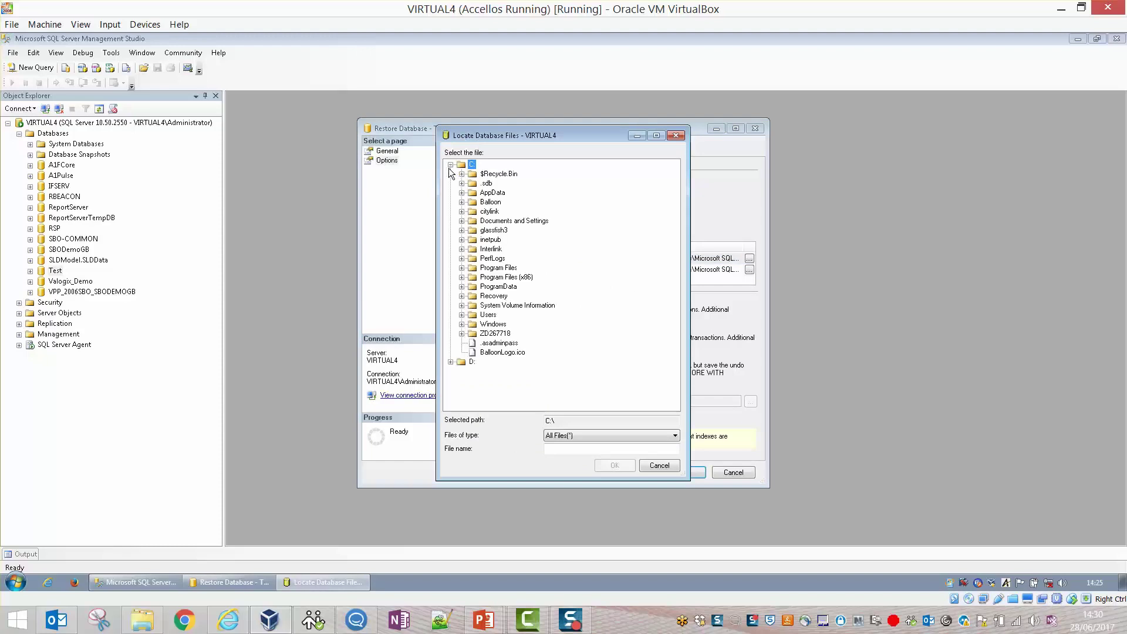
pyautogui.click(488, 269)
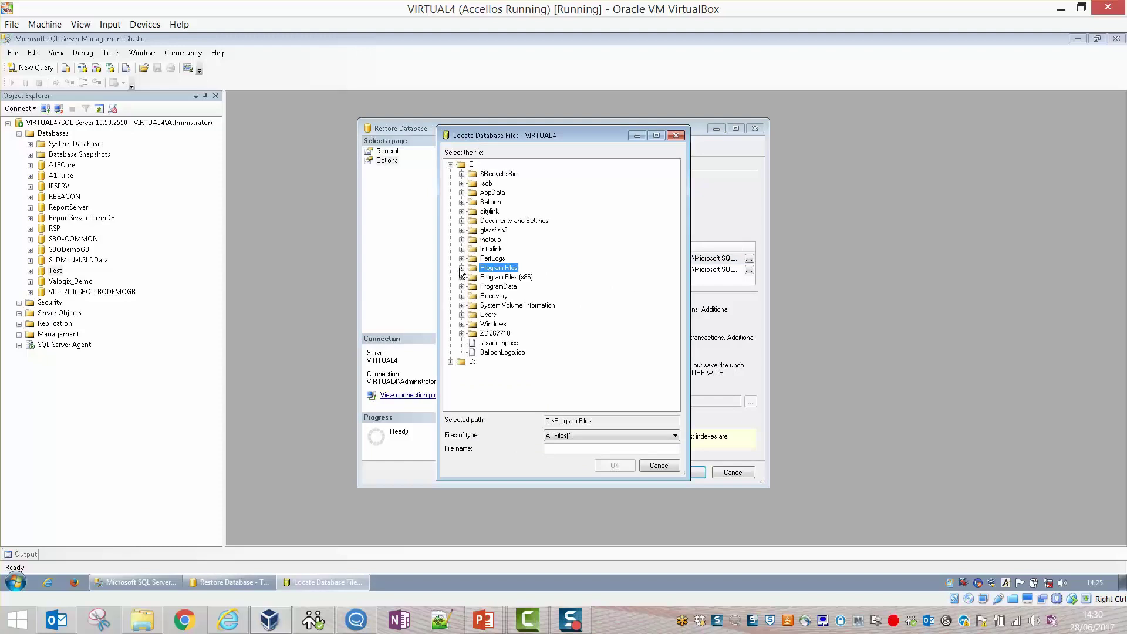
pyautogui.click(462, 269)
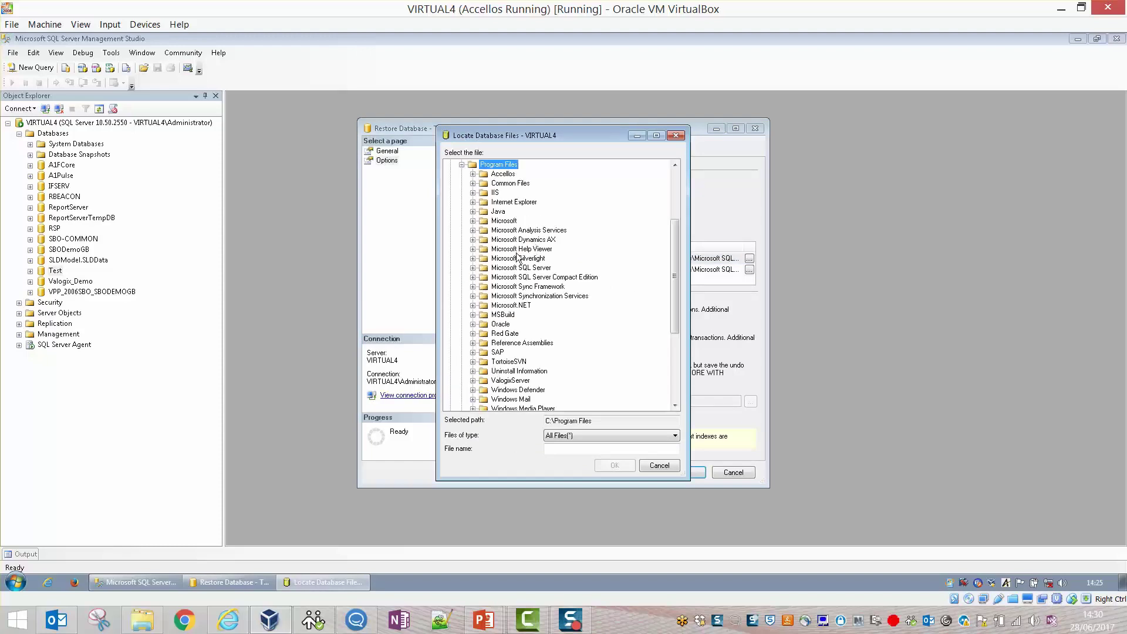
pyautogui.click(473, 268)
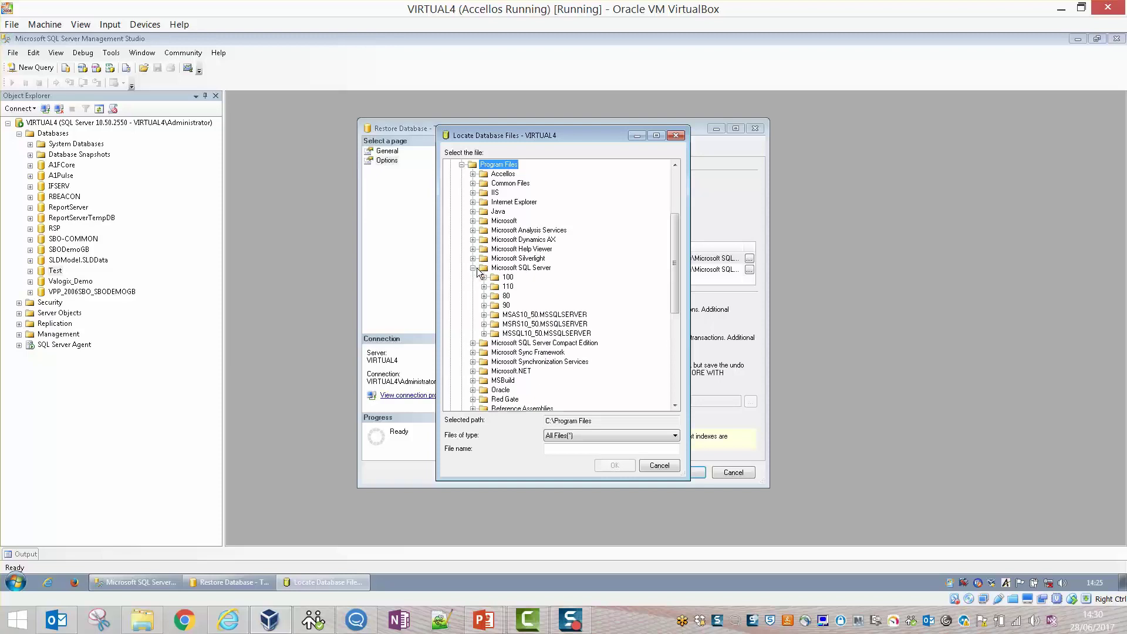
pyautogui.click(485, 333)
pyautogui.click(493, 350)
pyautogui.click(495, 343)
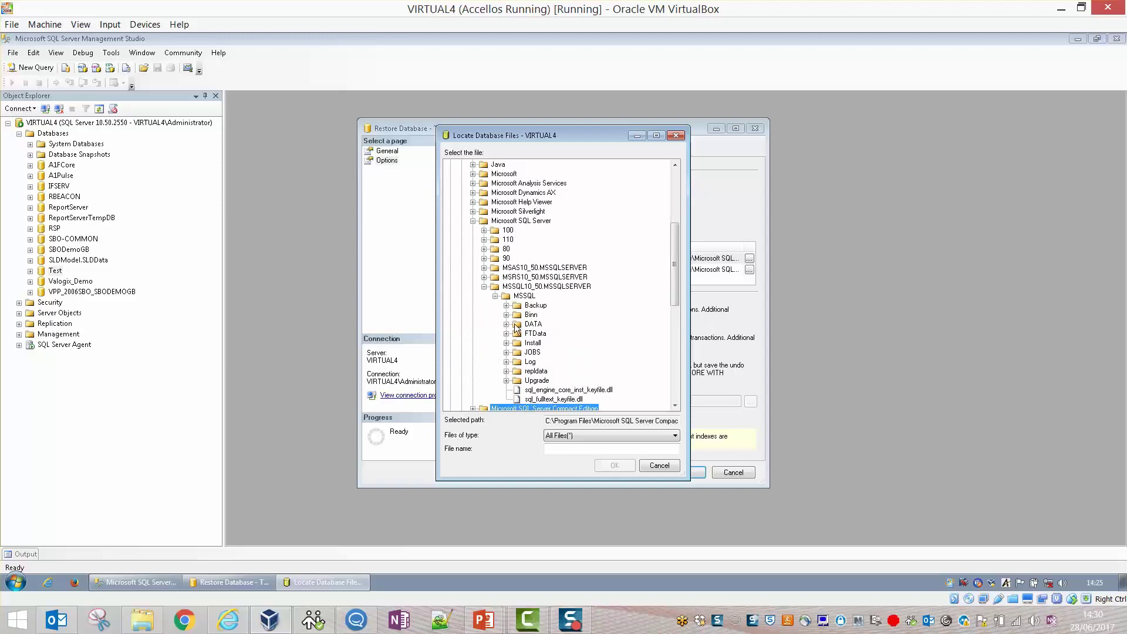
pyautogui.click(508, 323)
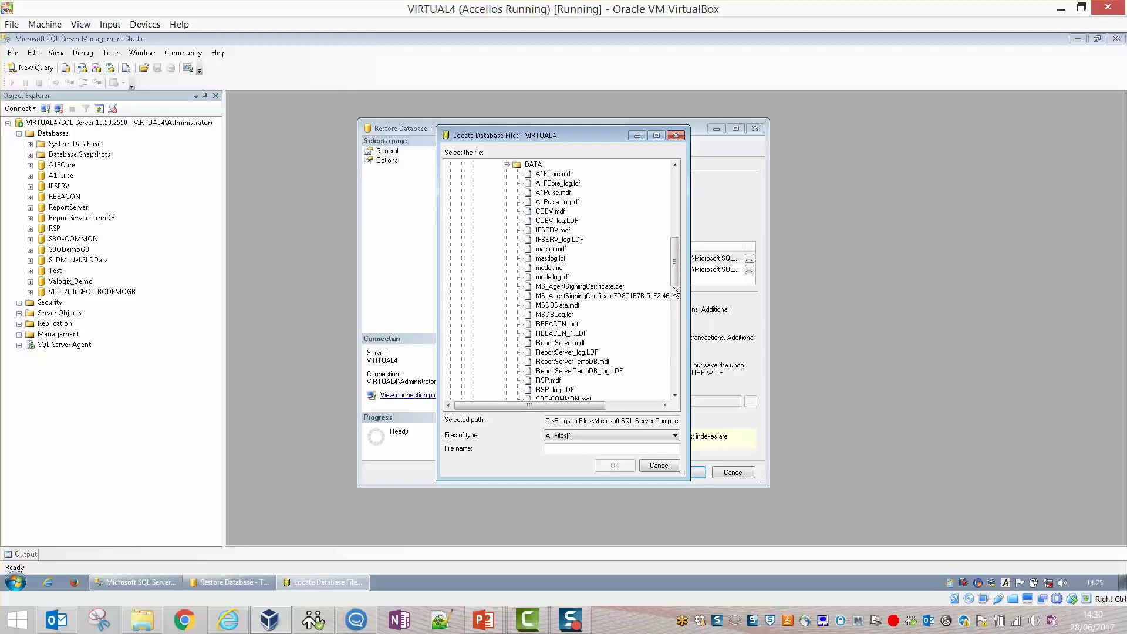
pyautogui.moveTo(677, 262); pyautogui.dragTo(677, 291)
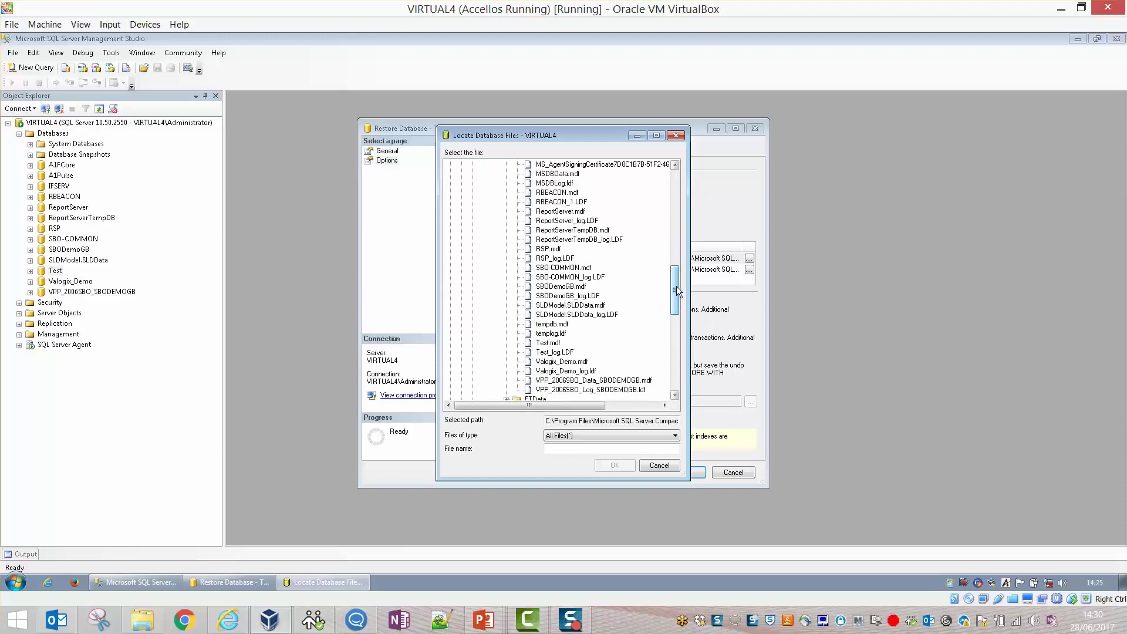
pyautogui.click(567, 353)
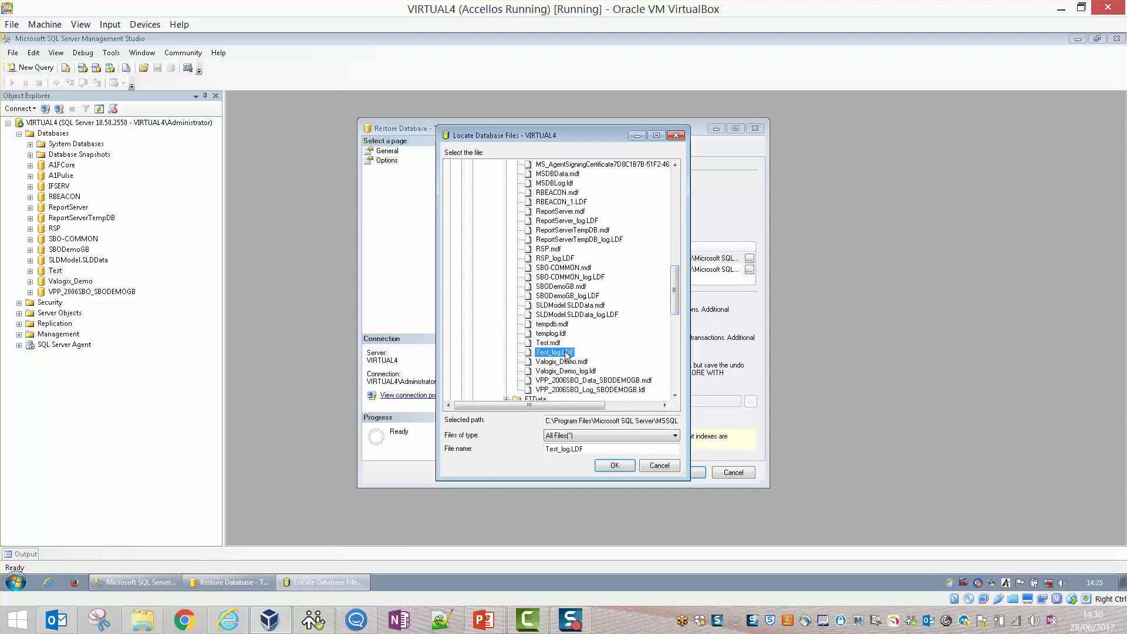
pyautogui.click(601, 465)
# Verify the data and log file paths, run the restore over Test, and acknowledge success.
pyautogui.click(729, 259)
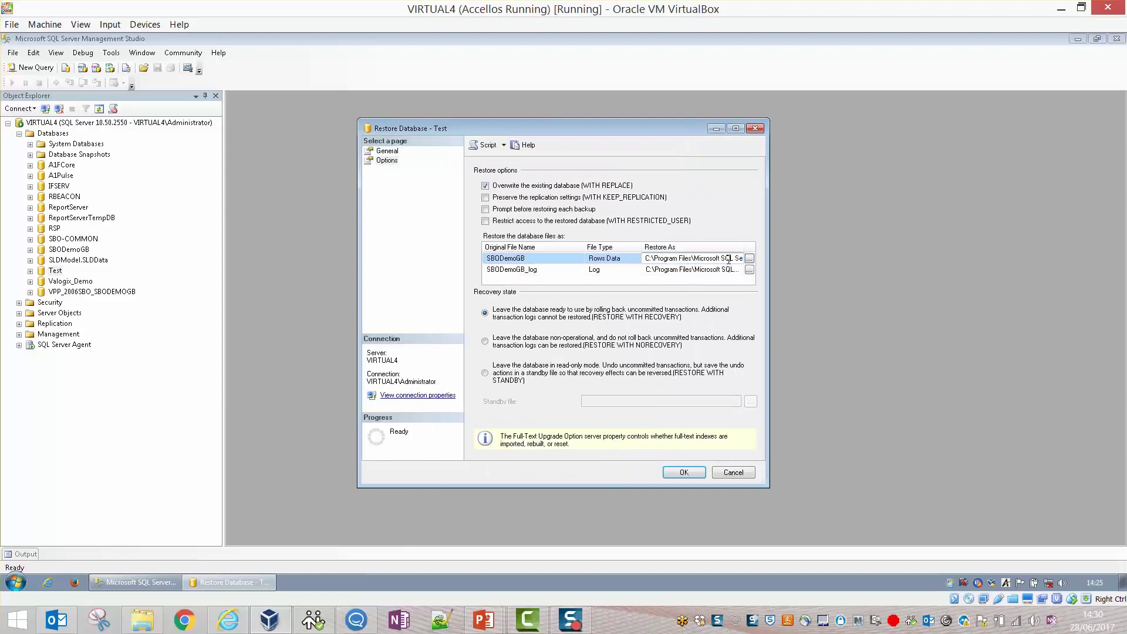
pyautogui.press('End')
pyautogui.click(731, 269)
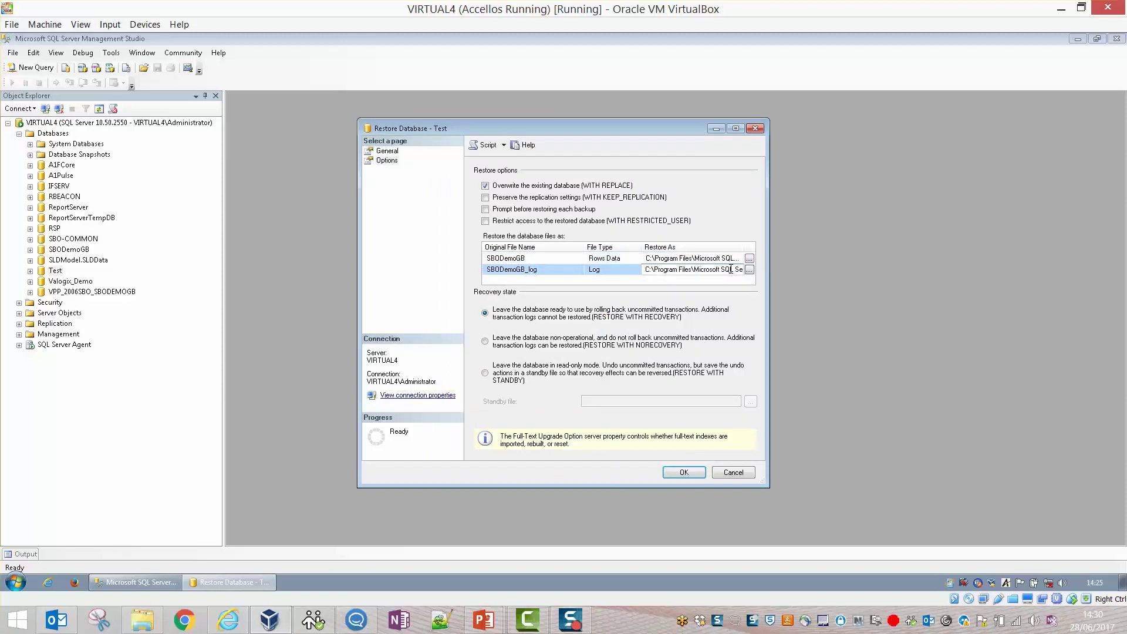
pyautogui.press('End')
pyautogui.click(693, 471)
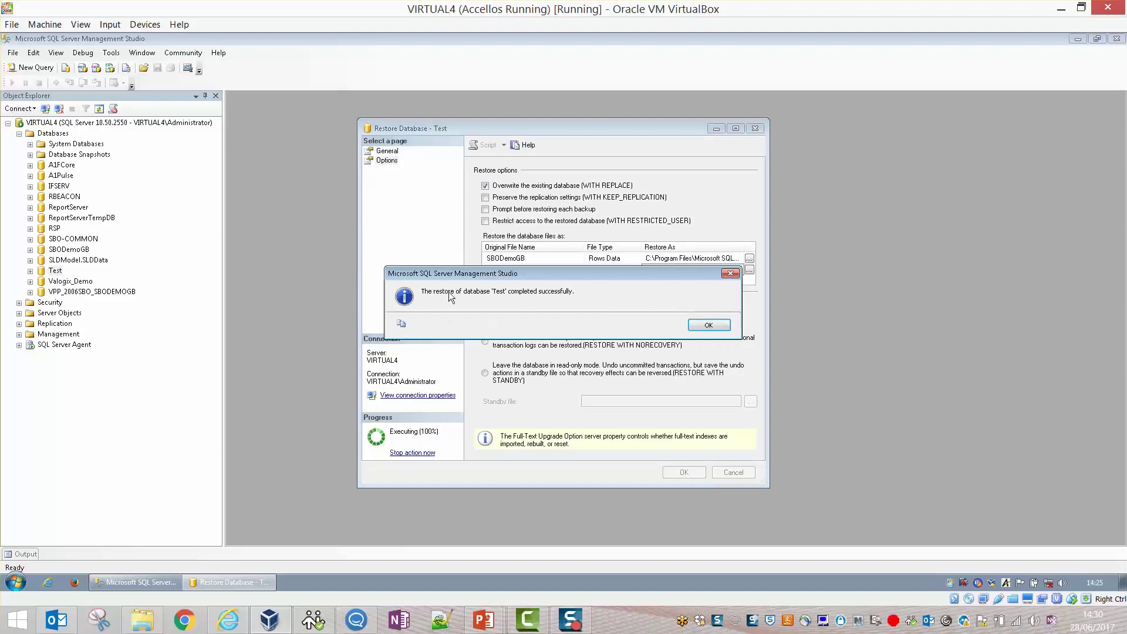
pyautogui.click(709, 326)
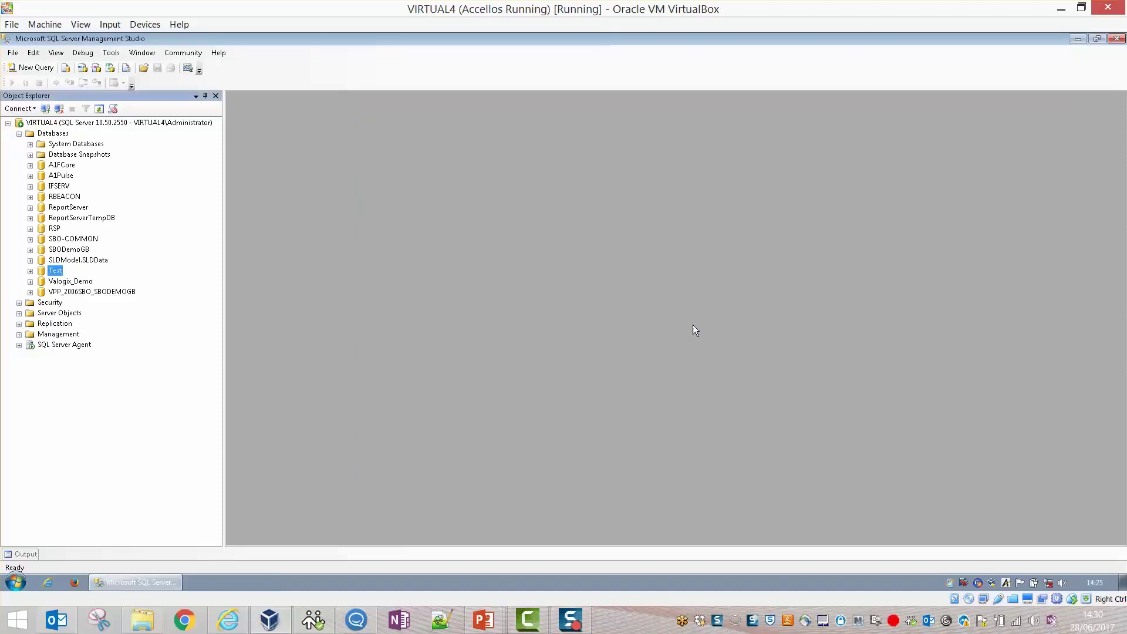
# Launch the SAP Business One client and choose the company in the Test database from a refreshed list.
pyautogui.click(1076, 39)
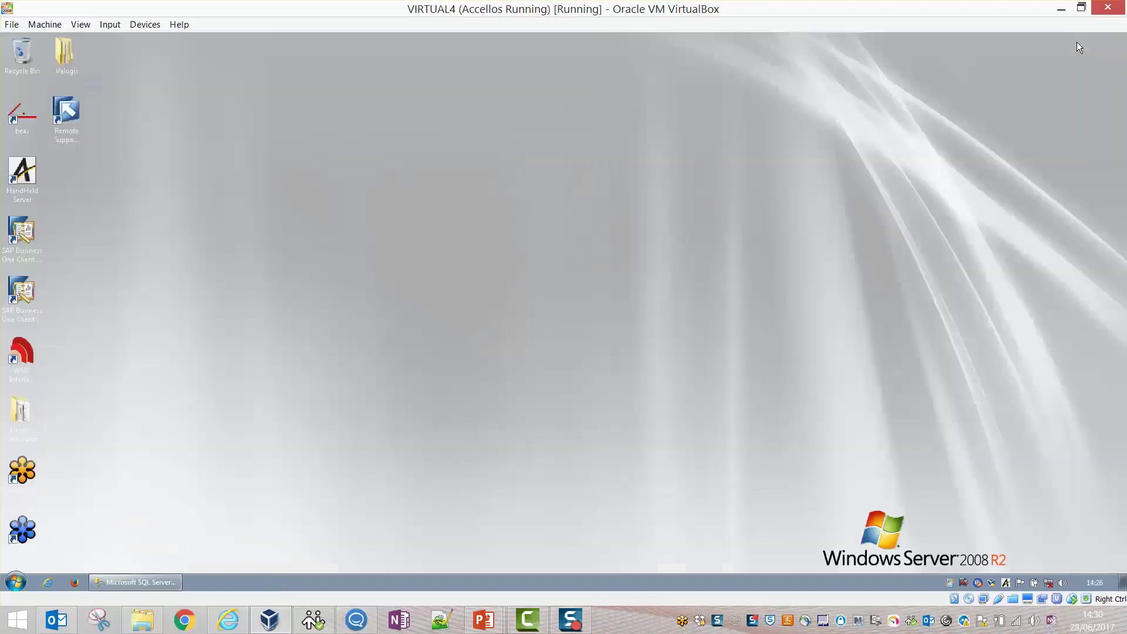
pyautogui.doubleClick(20, 253)
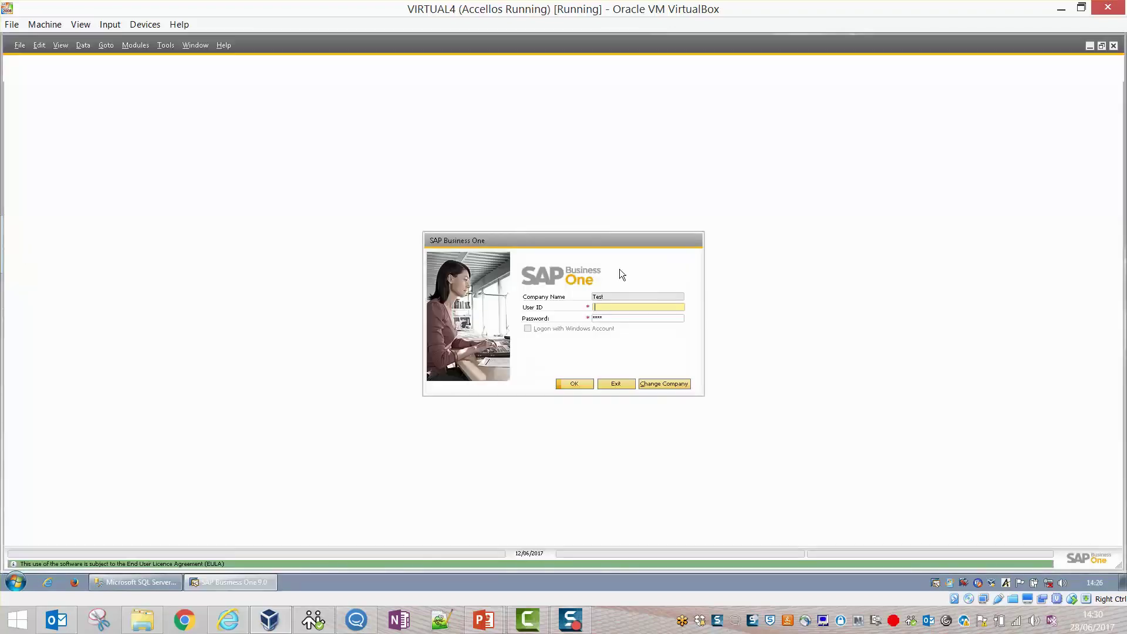
pyautogui.click(650, 385)
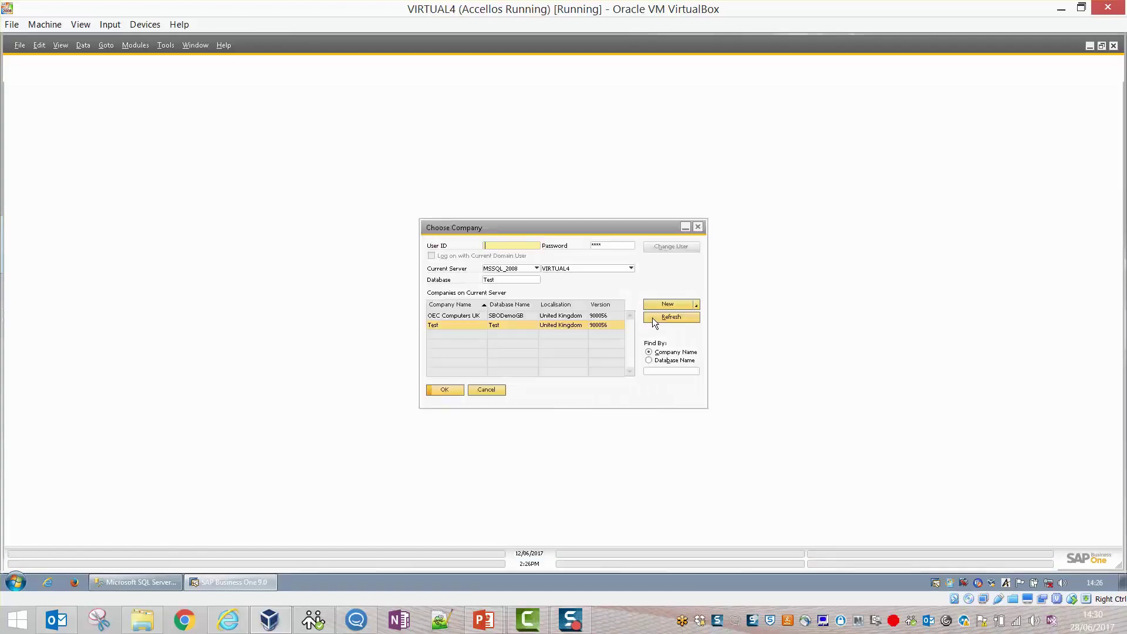
pyautogui.click(653, 319)
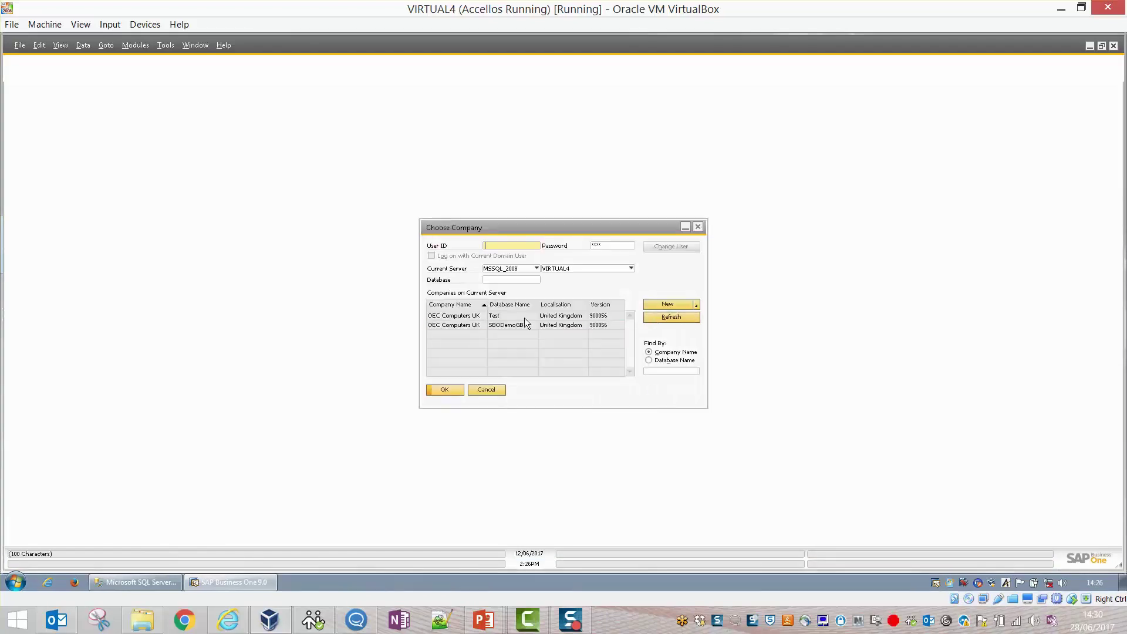
pyautogui.click(461, 317)
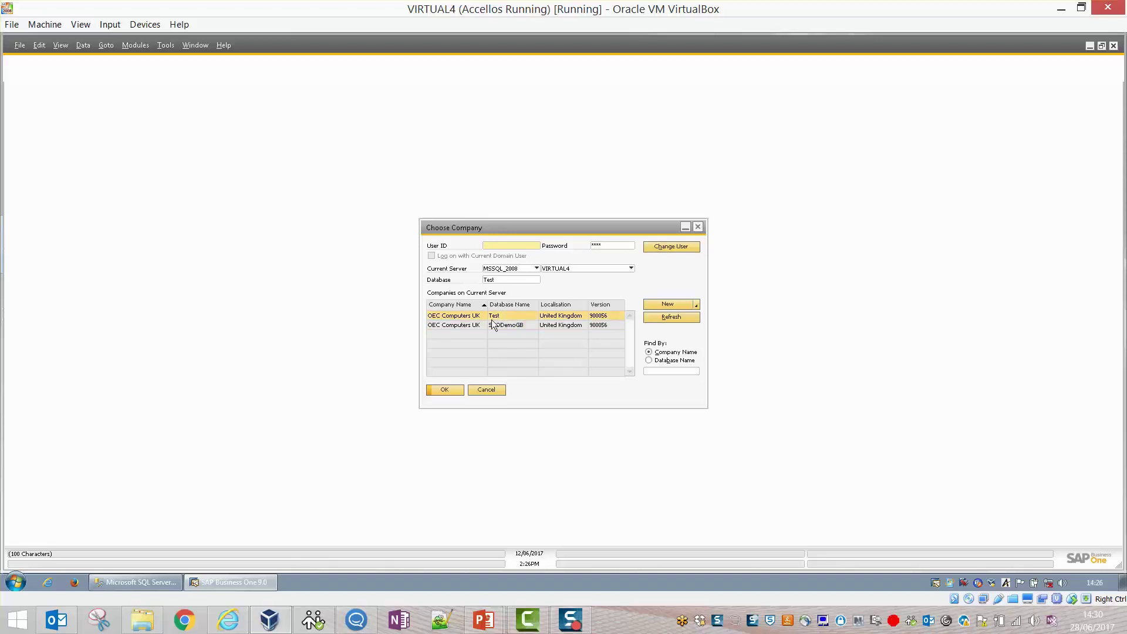
# Log in to the Test company with the user ID and password.
pyautogui.write('manager')
pyautogui.press('Tab')
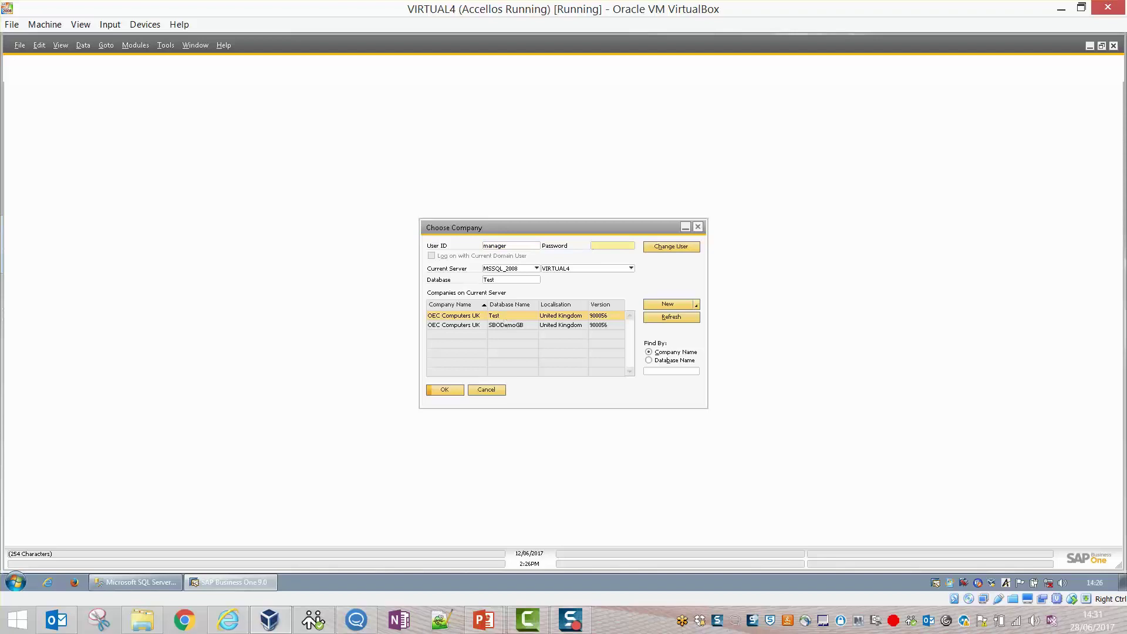
pyautogui.write('********')
pyautogui.click(445, 389)
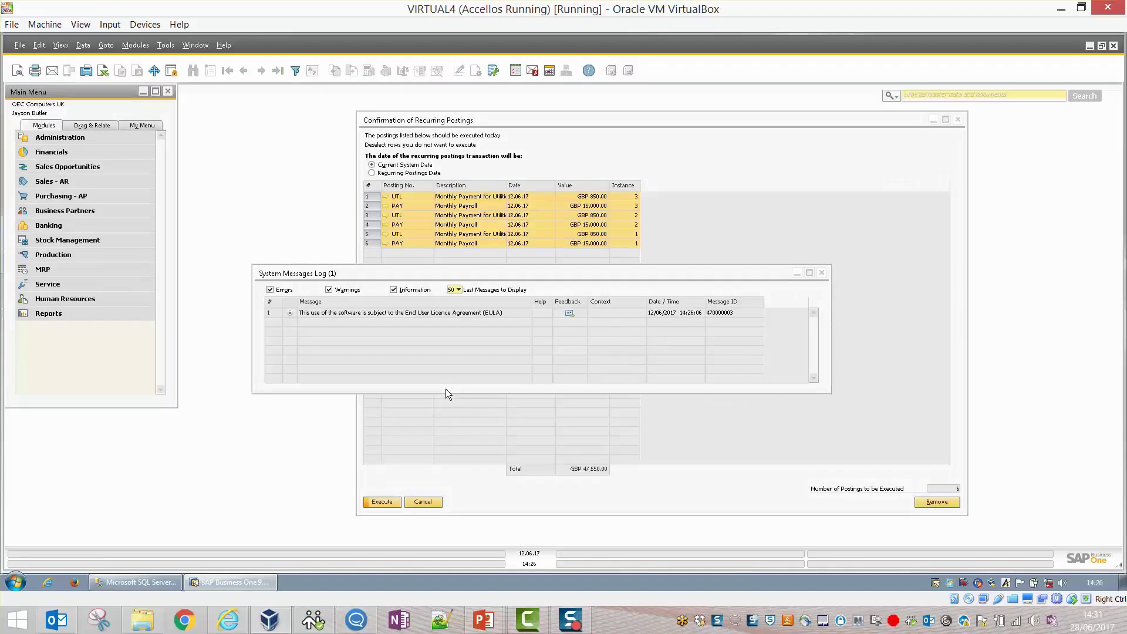
# Dismiss the startup messages and open Administration > System Initialisation > Company Details.
pyautogui.click(822, 273)
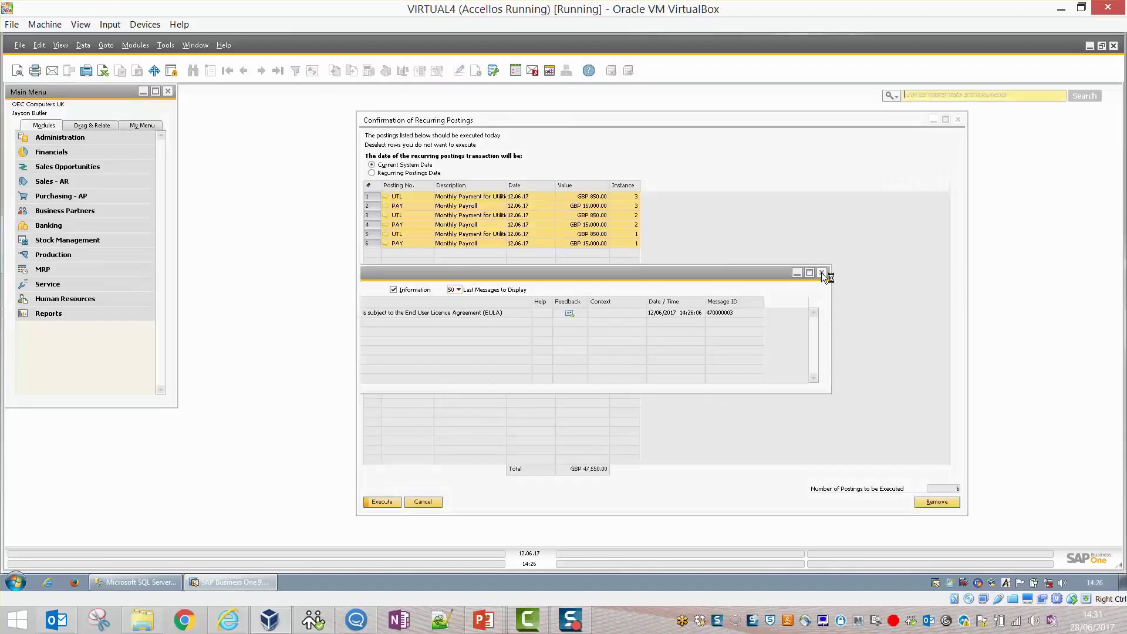
pyautogui.click(958, 120)
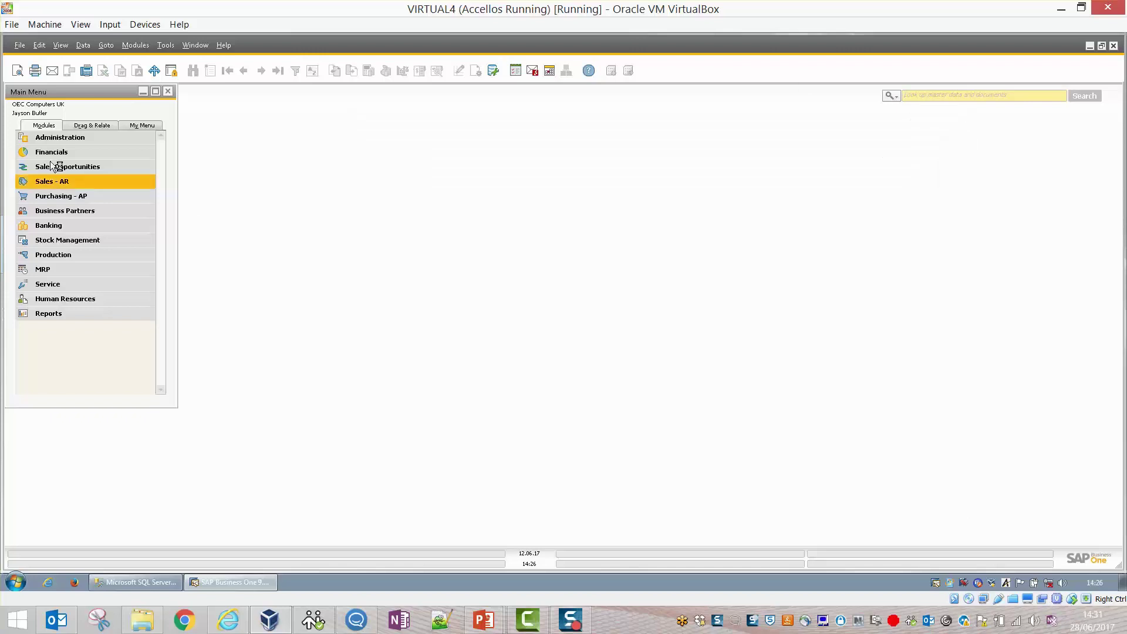
pyautogui.click(47, 134)
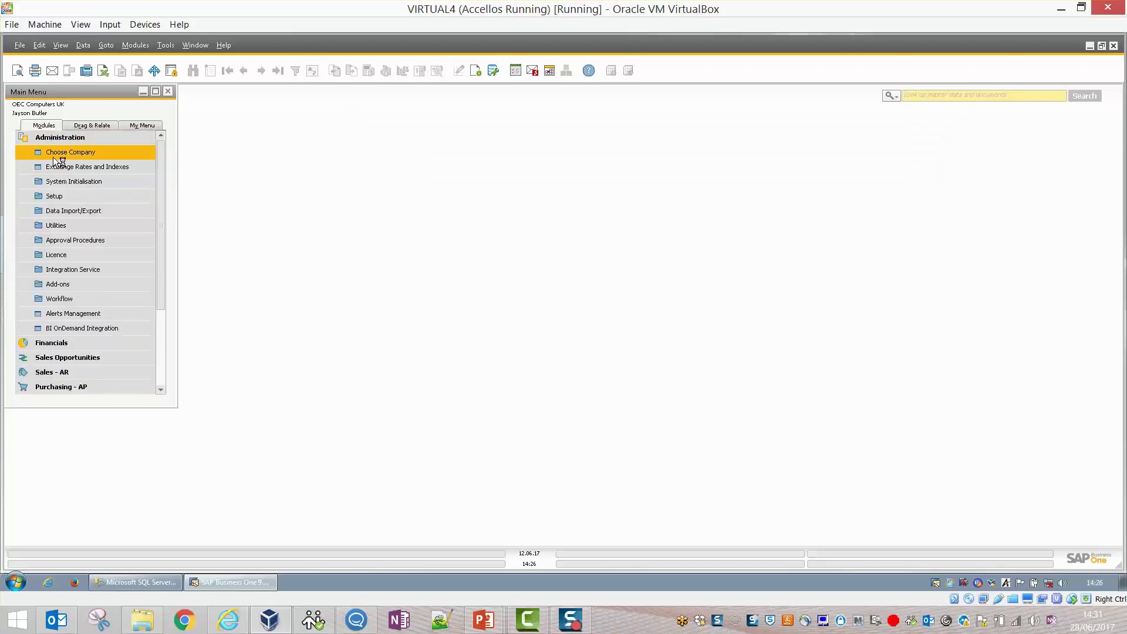
pyautogui.click(59, 180)
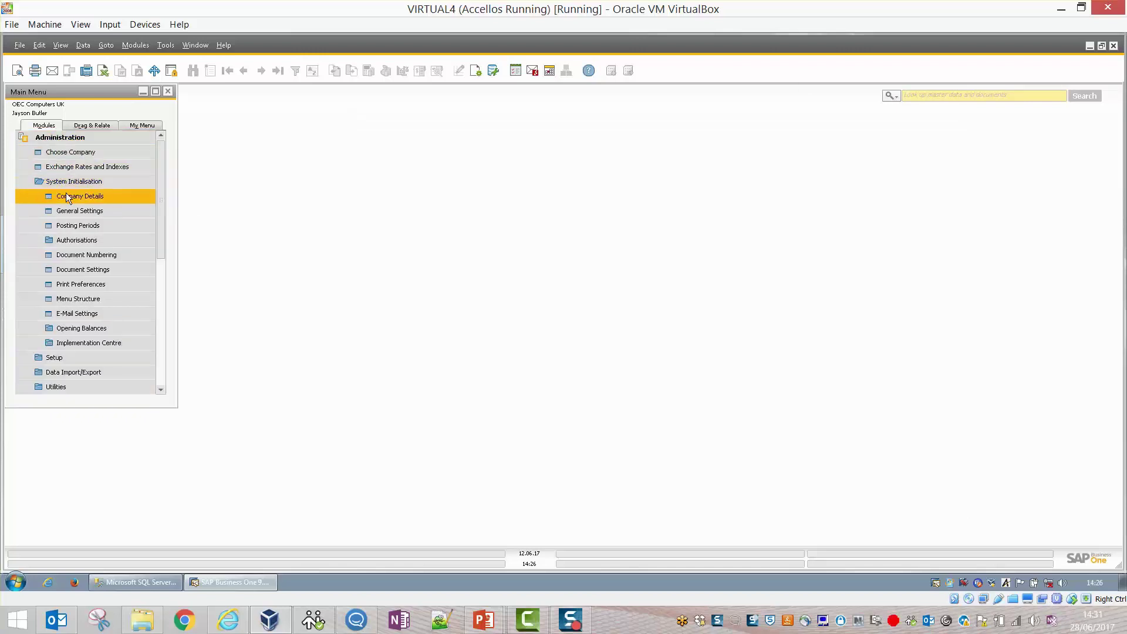
pyautogui.click(66, 193)
pyautogui.click(201, 116)
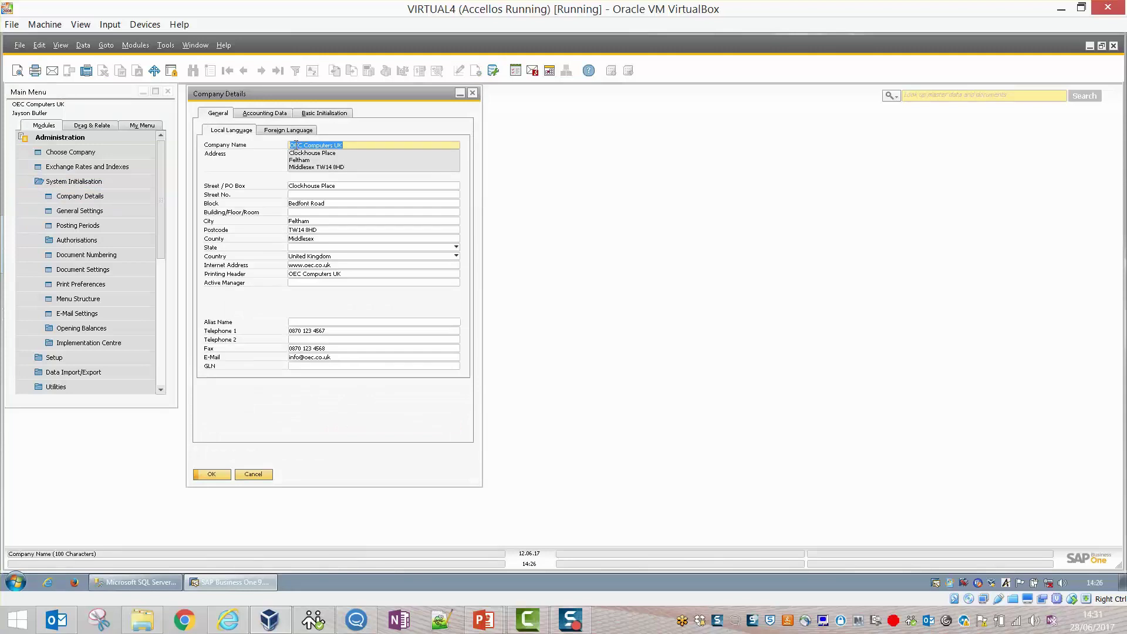
# Prefix the company name with 'TEST -', update it, and refresh the Choose Company list.
pyautogui.click(296, 144)
pyautogui.write('TEST ')
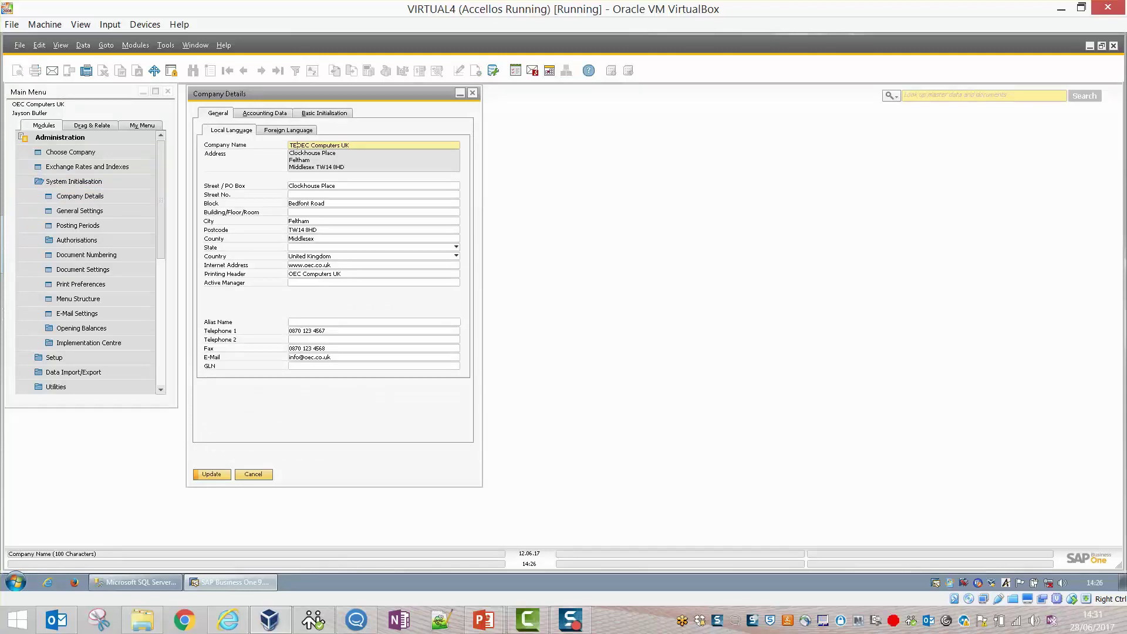
pyautogui.write('-')
pyautogui.click(203, 477)
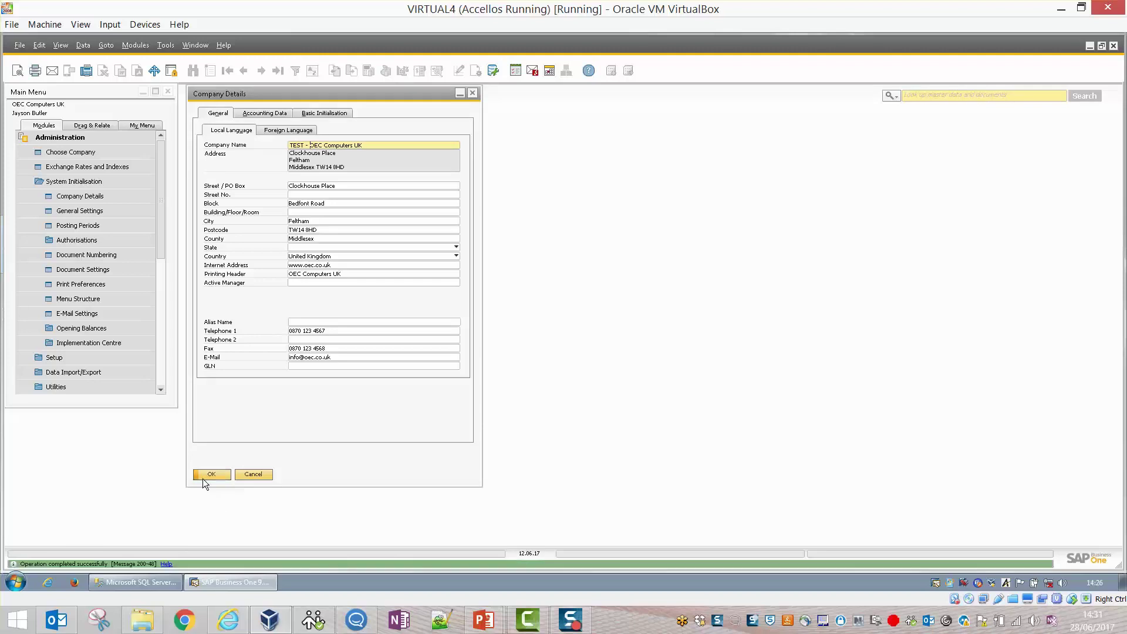
pyautogui.click(202, 478)
pyautogui.click(70, 152)
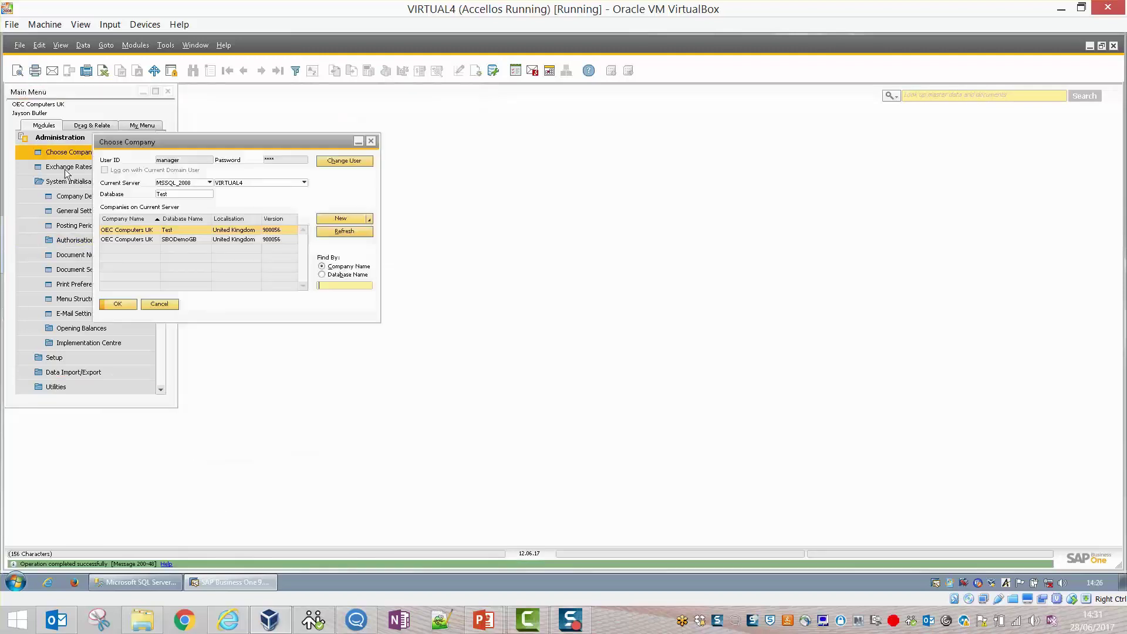
pyautogui.click(346, 232)
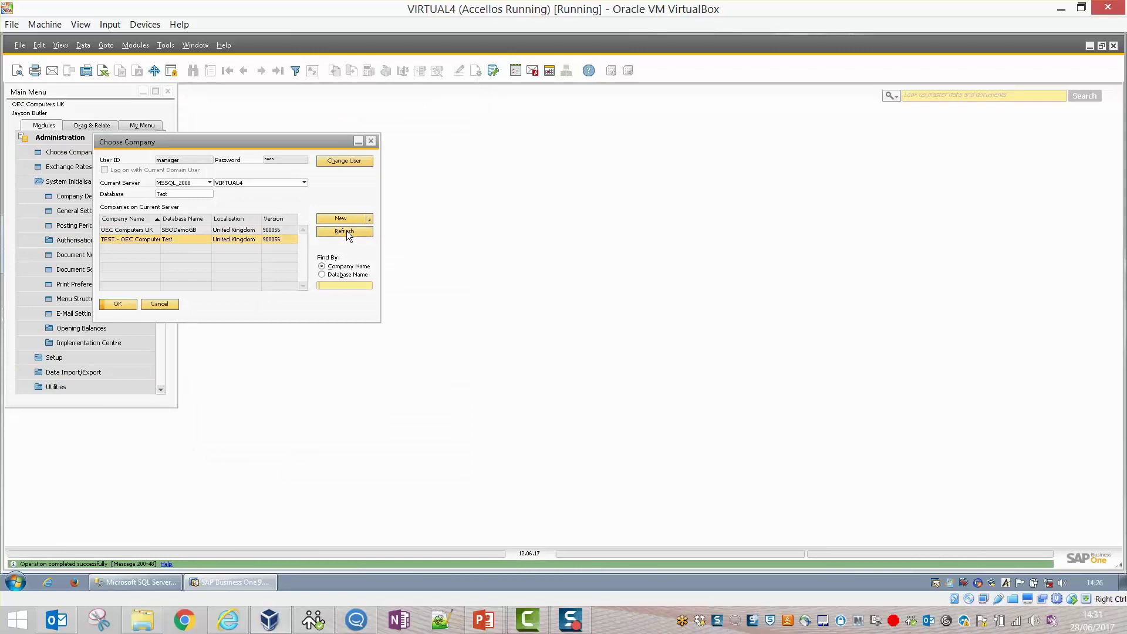